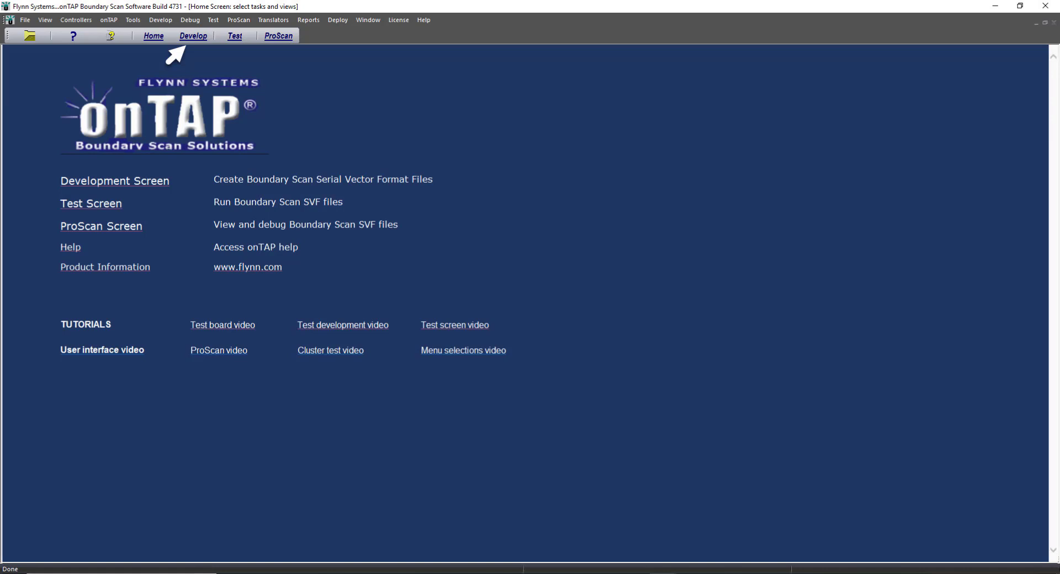
Open the development screen and review the Tutorial project's files and its BSDL-to-device assignments in the JTAG chain
click(192, 36)
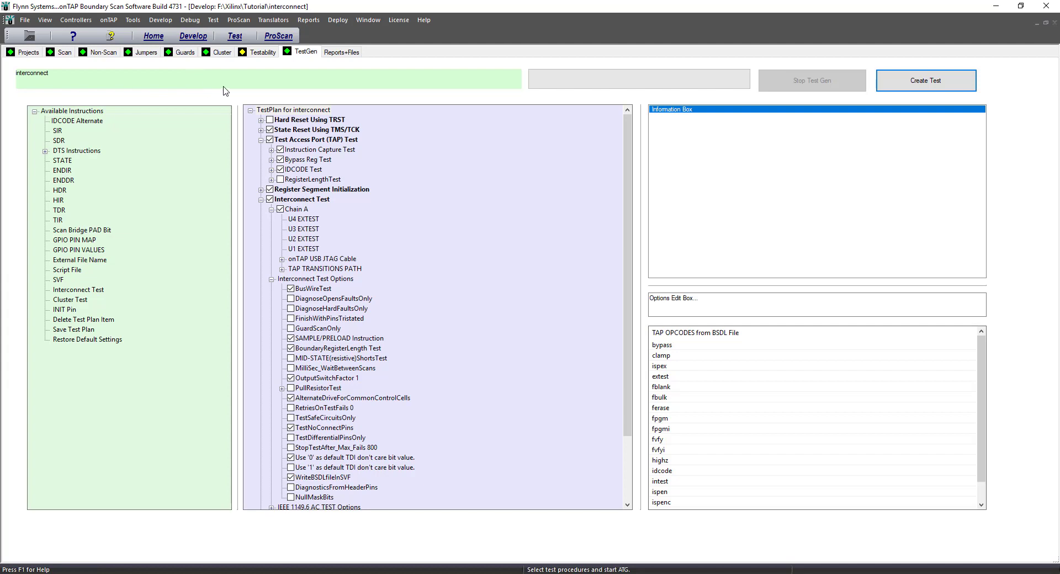
click(36, 54)
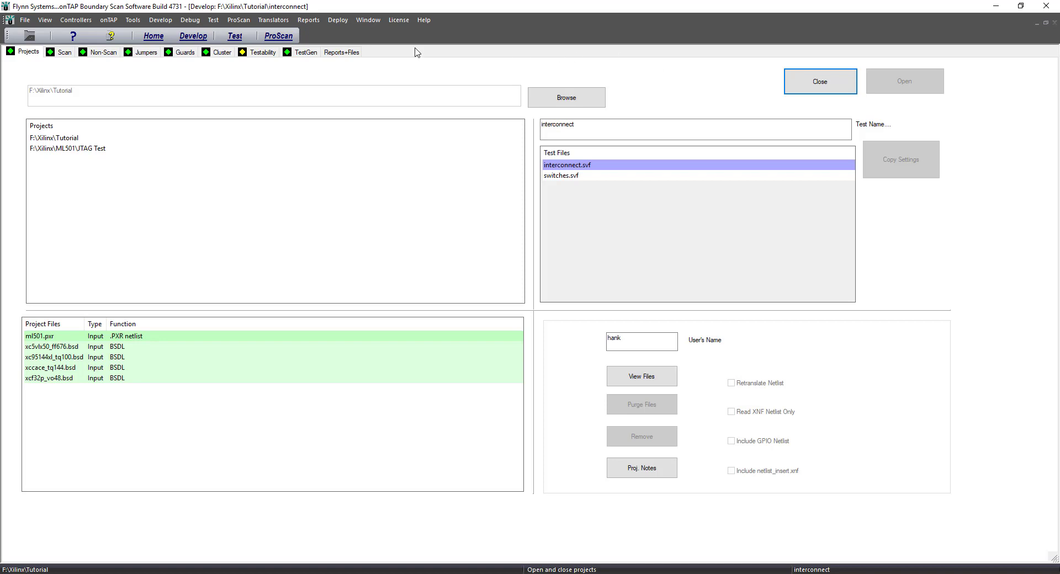
click(63, 53)
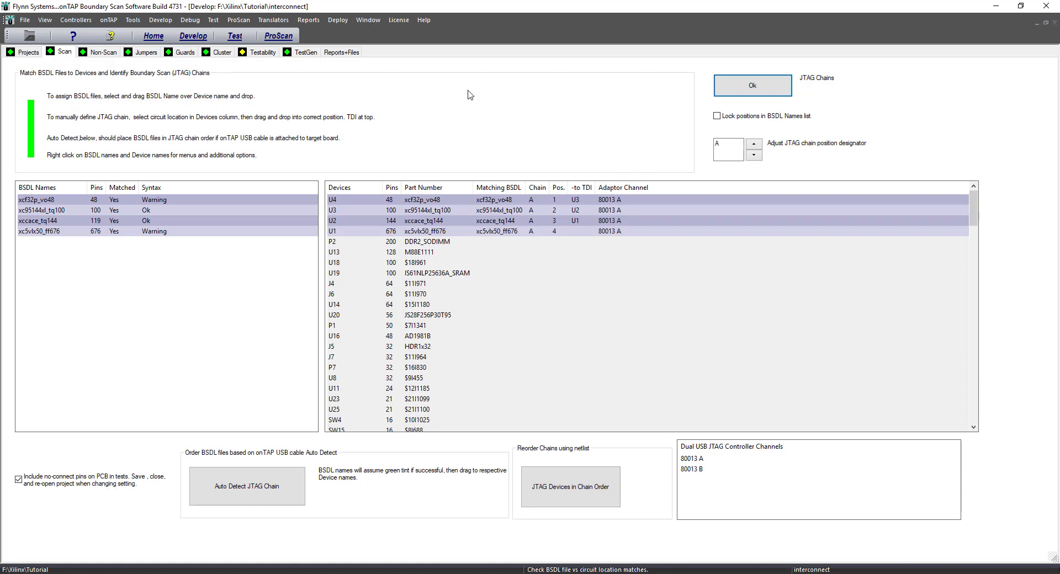
Open the non-scan net list and view the power, ground and reference designation options for net VCC1V8
click(103, 54)
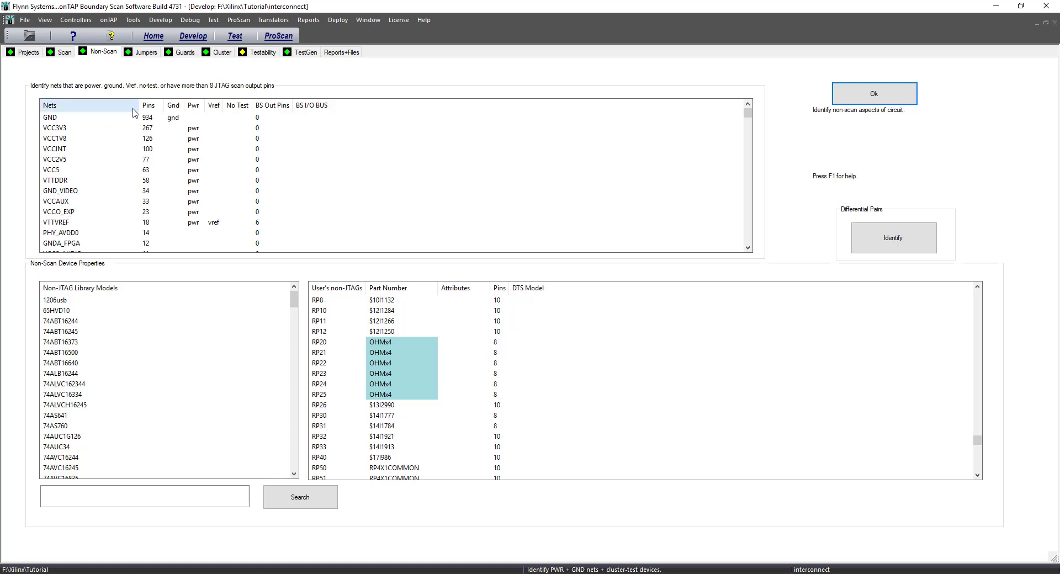
right_click(58, 143)
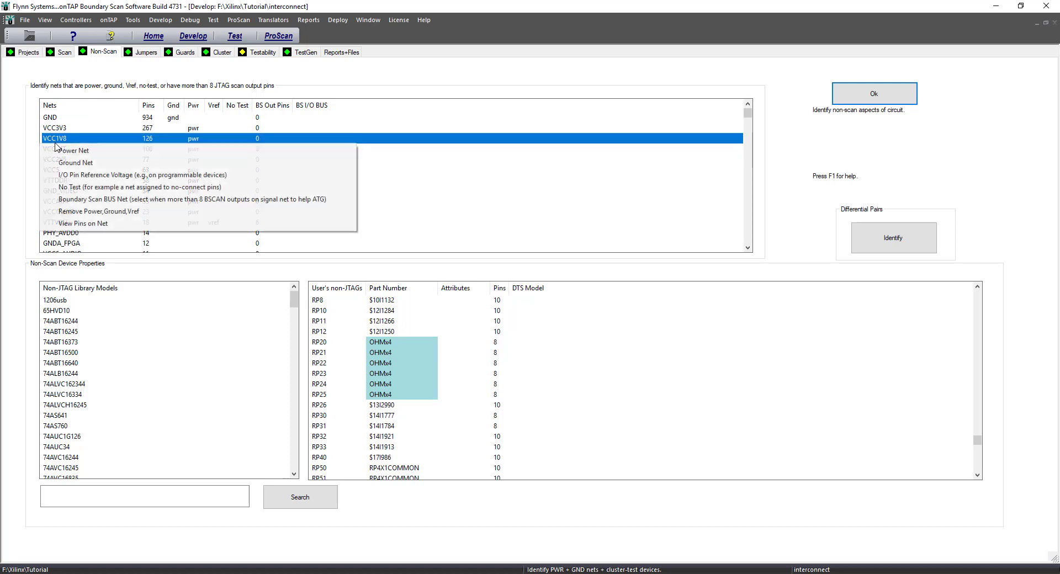
click(547, 159)
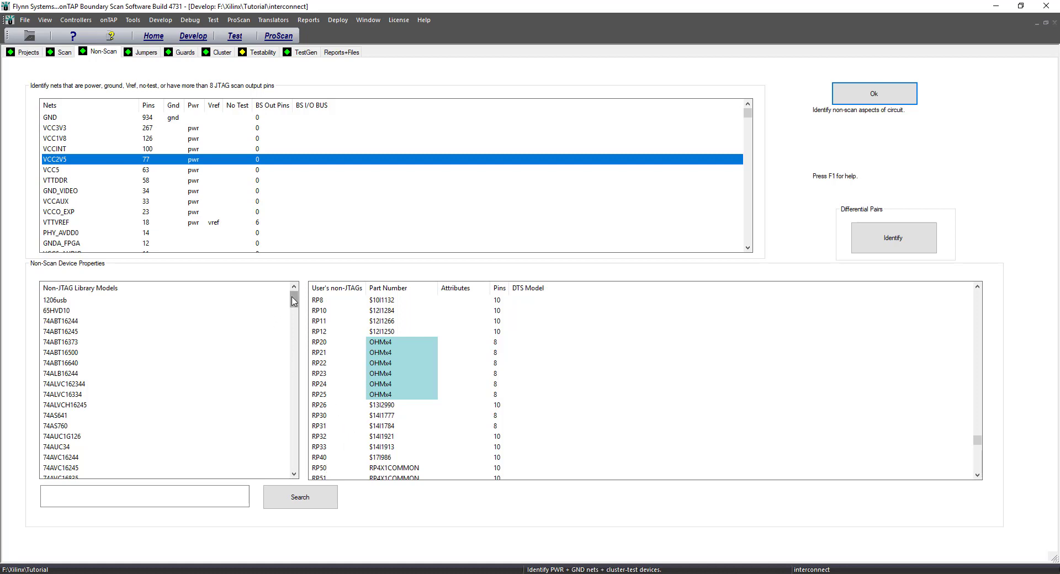
View the related and control pins of the 74AVC4TD245 library model and accept the non-scan settings
mouse_move(293, 301)
mouse_down()
mouse_move(295, 335)
mouse_move(294, 314)
mouse_up()
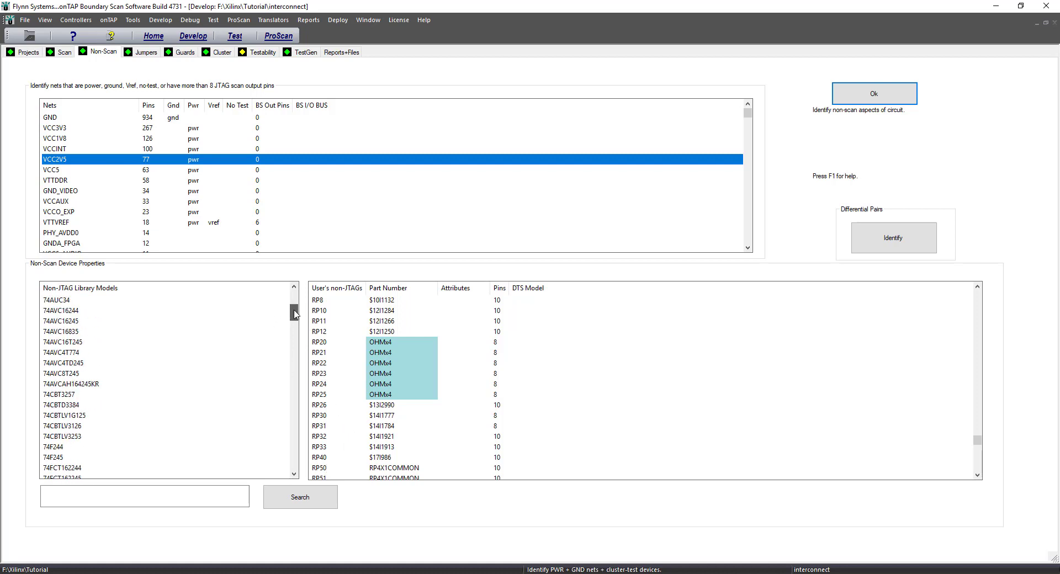
right_click(72, 365)
click(94, 381)
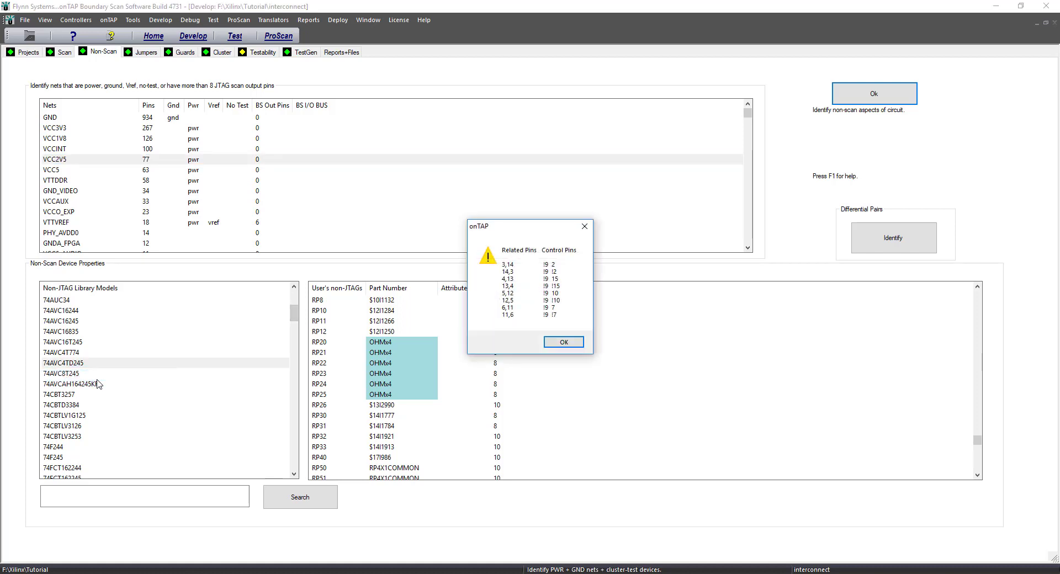
click(561, 347)
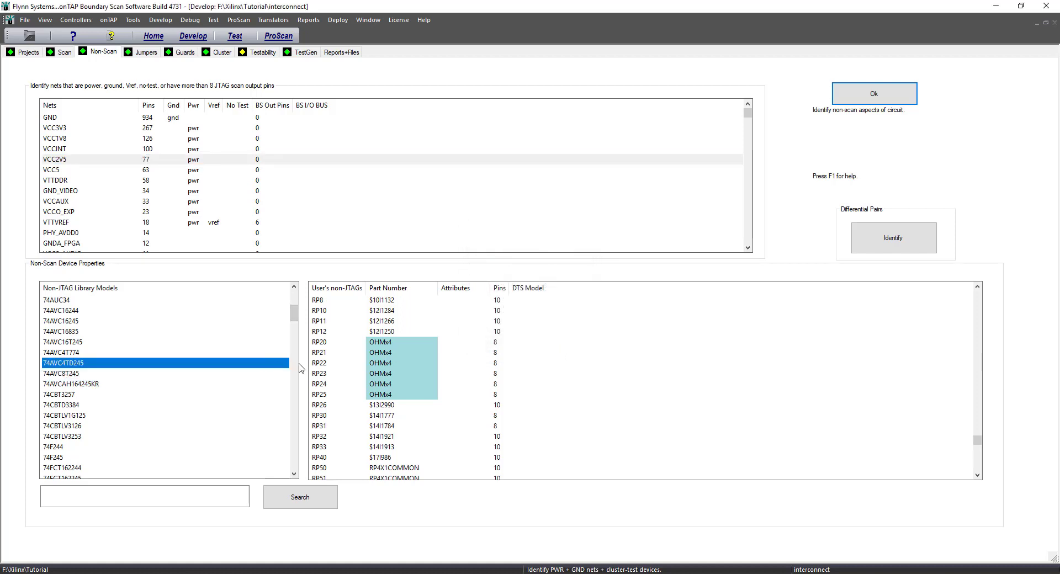
scroll(409, 414, down, 6)
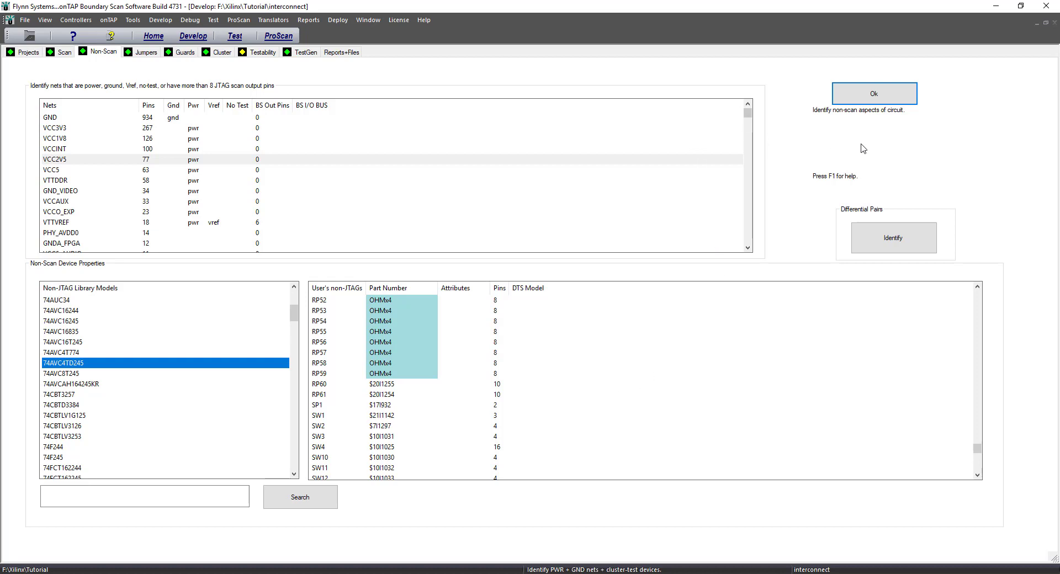
click(911, 100)
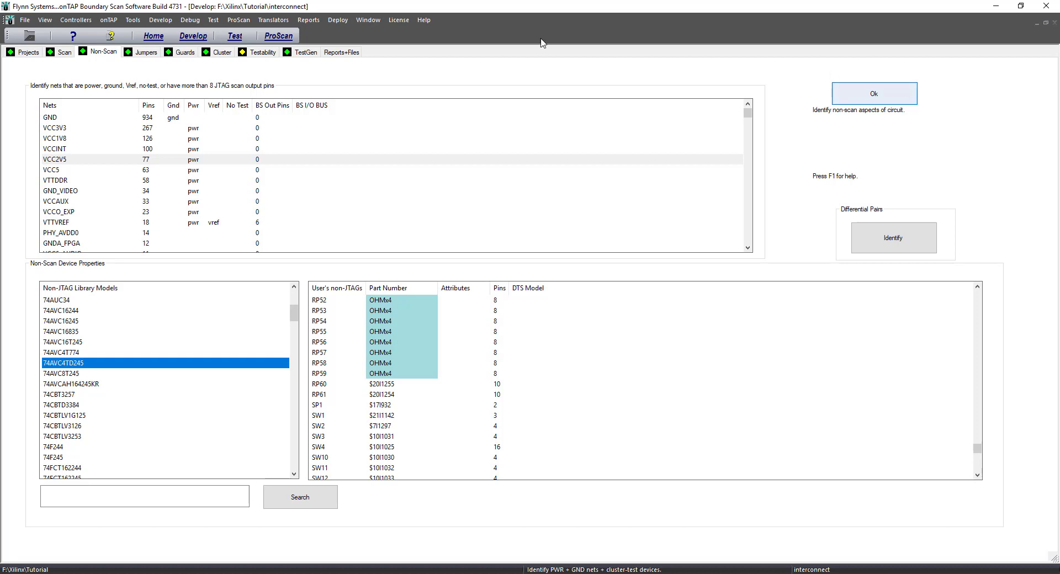
List the pins available for a manual jumper from device U3 to device U2
click(151, 54)
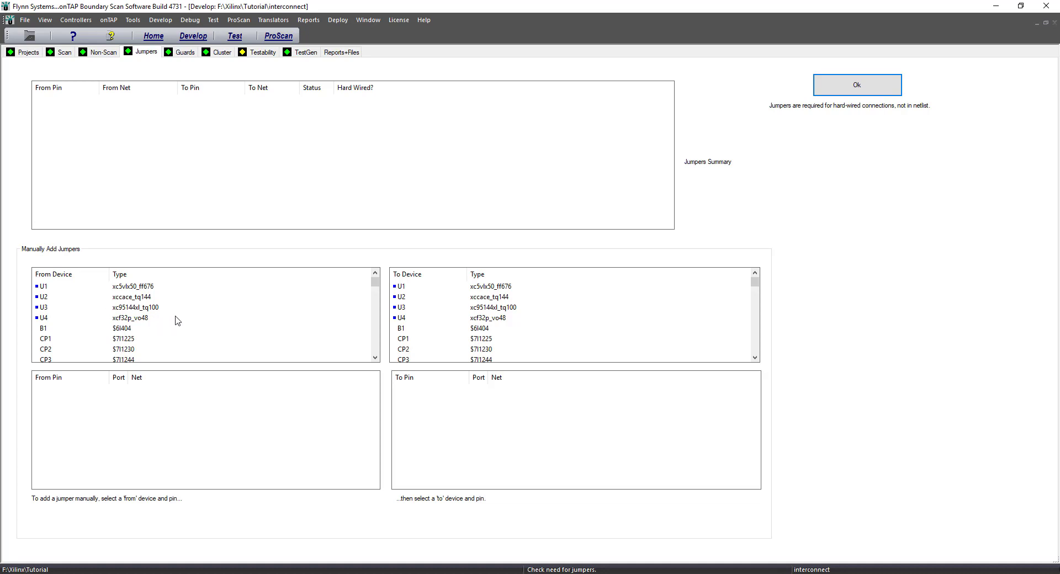
click(44, 309)
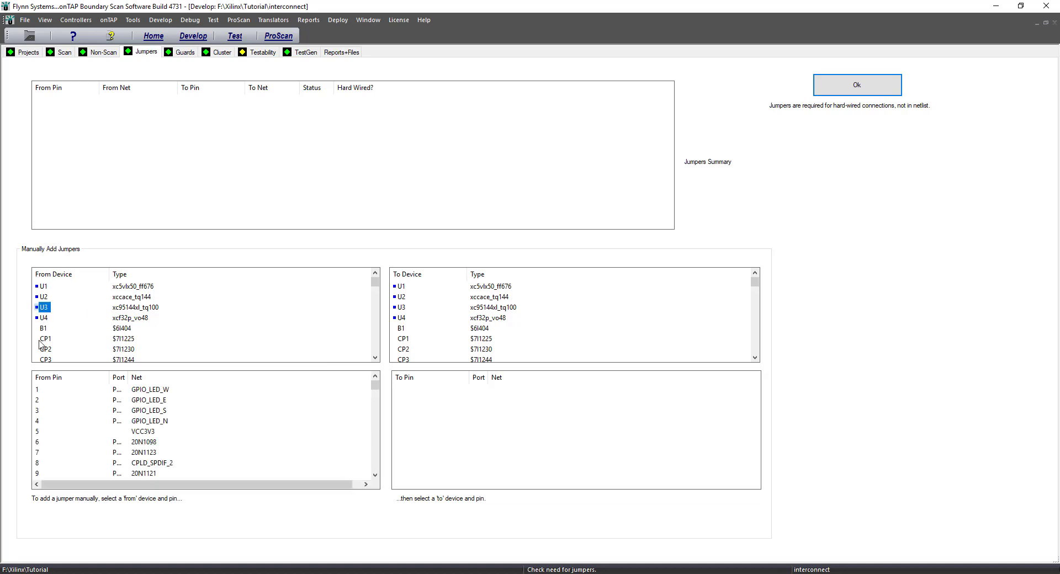
click(401, 298)
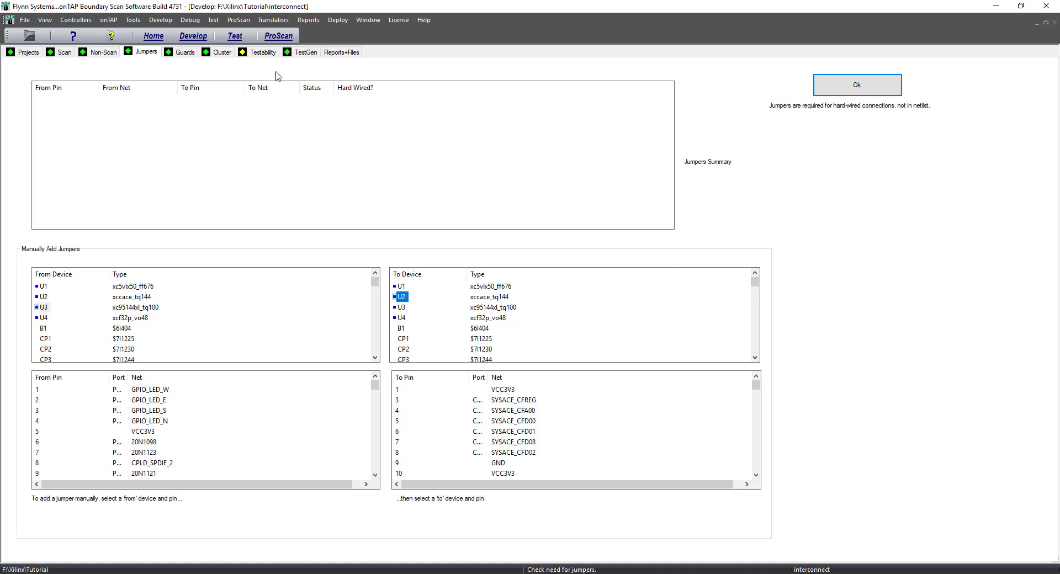
Examine the guard options for device U3 as a whole and for its pin 19 on net CPLD_LED_N
click(185, 53)
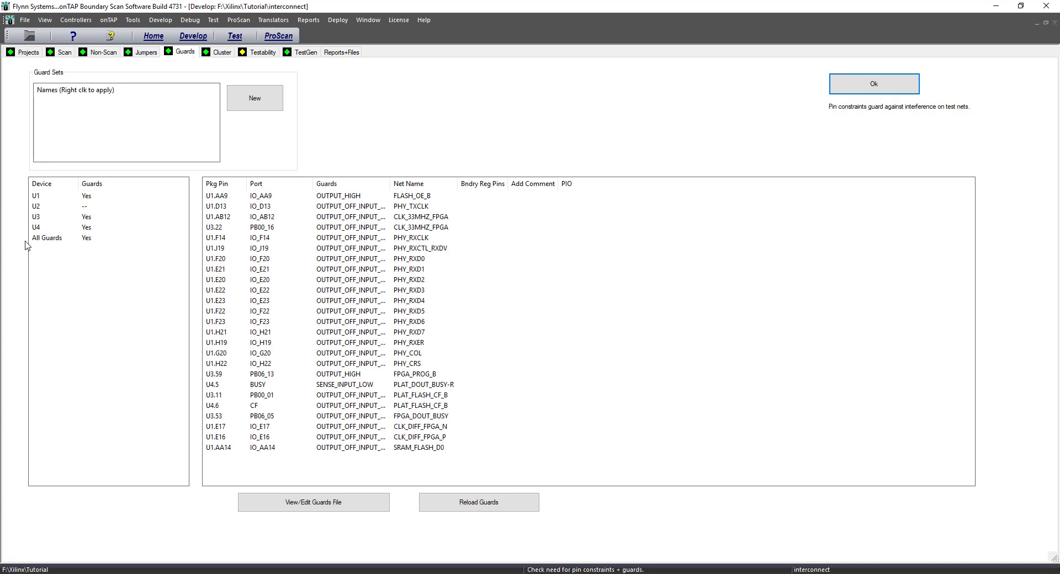
click(36, 218)
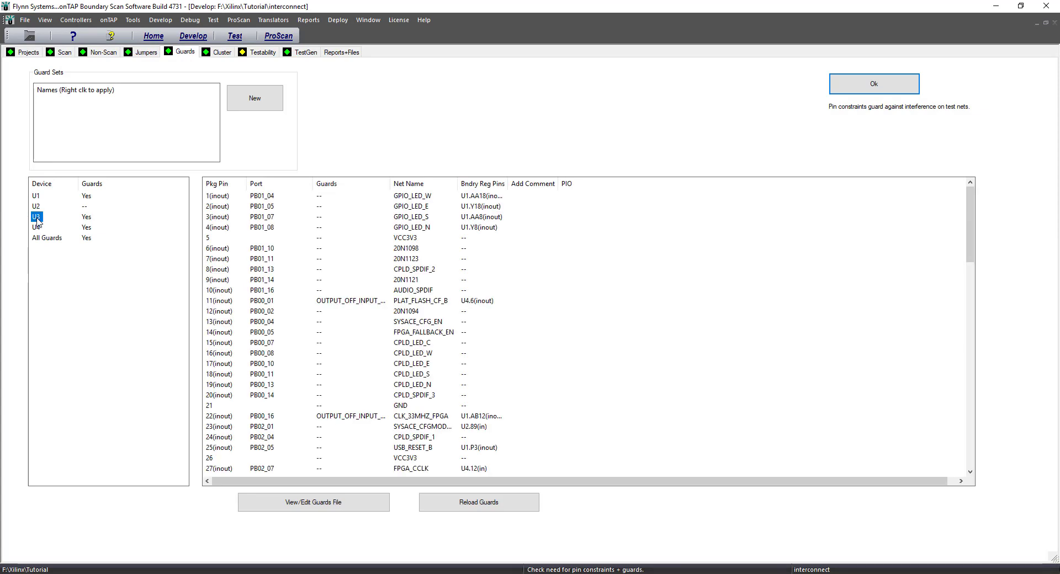
right_click(37, 222)
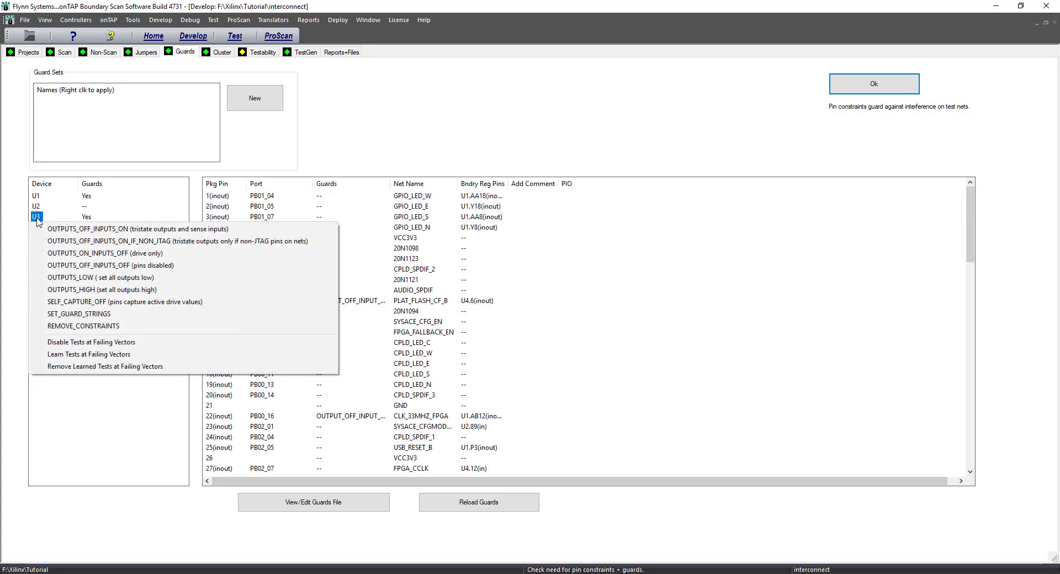
click(222, 387)
right_click(222, 386)
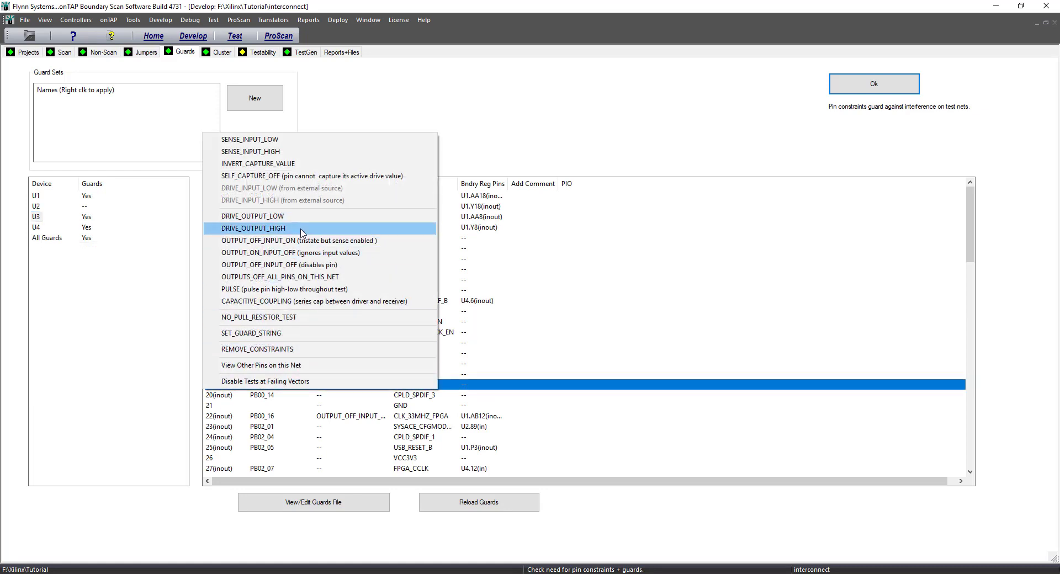
click(638, 157)
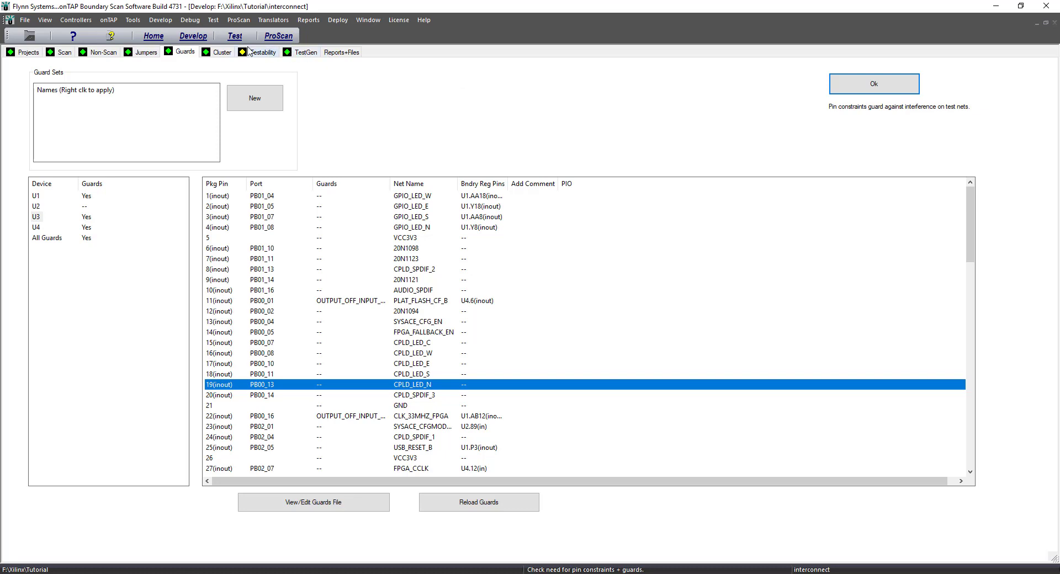
Review the DTS models for cluster testing and the project's testability messages
click(223, 53)
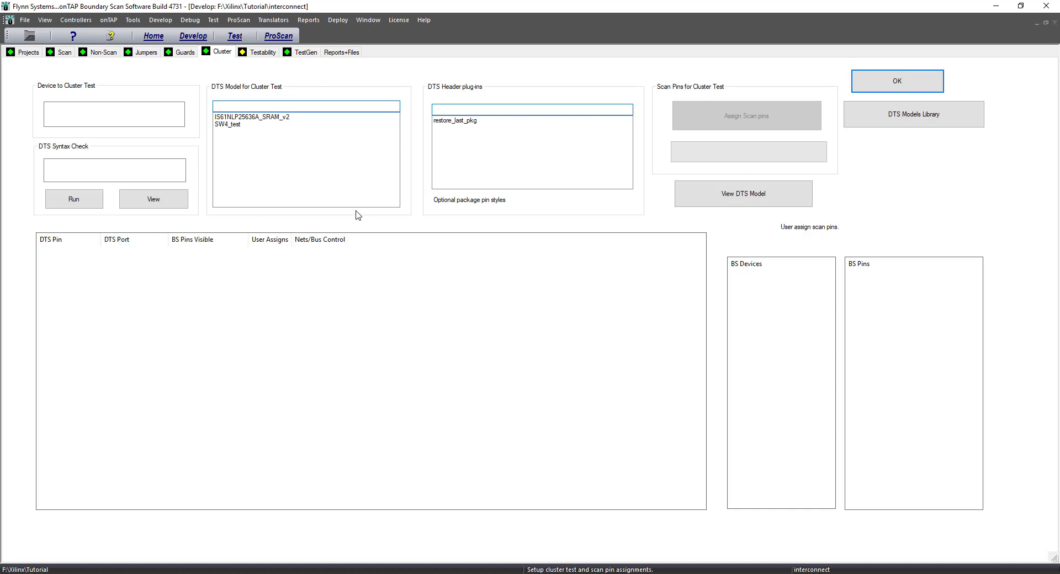
click(268, 53)
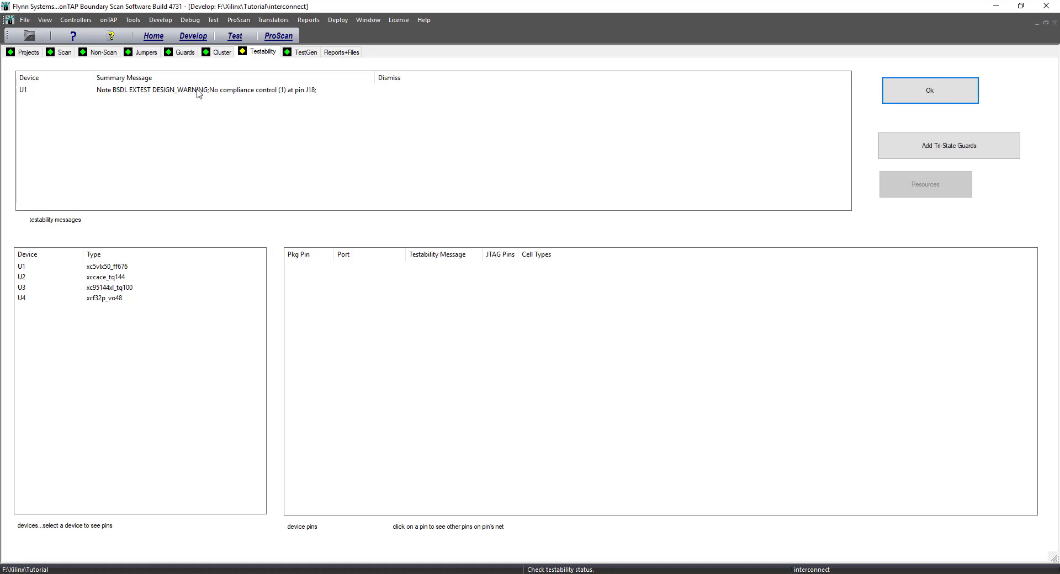
Exclude Register Segment Initialization from the interconnect test plan
click(306, 52)
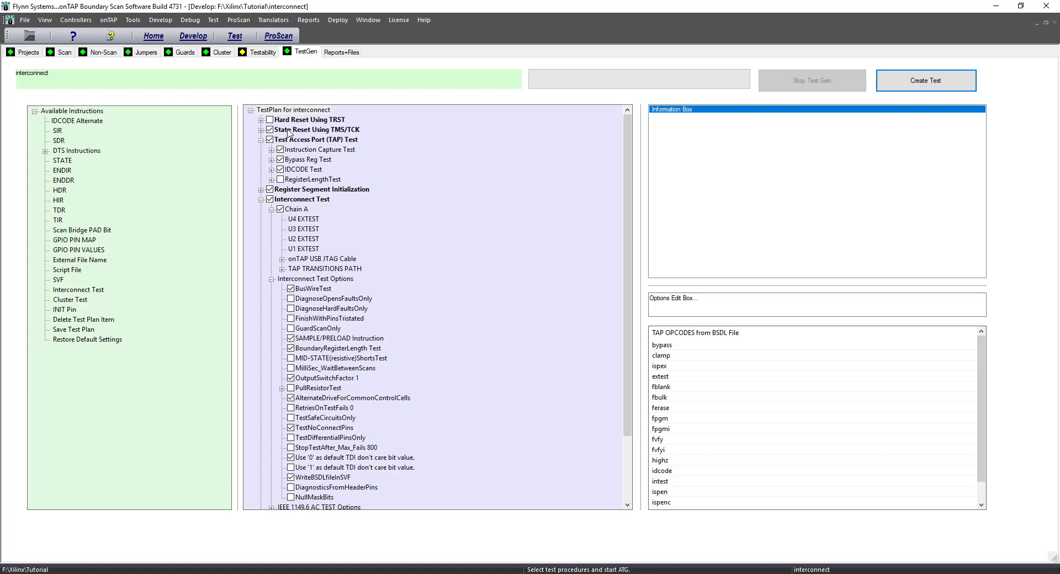
click(280, 150)
click(269, 189)
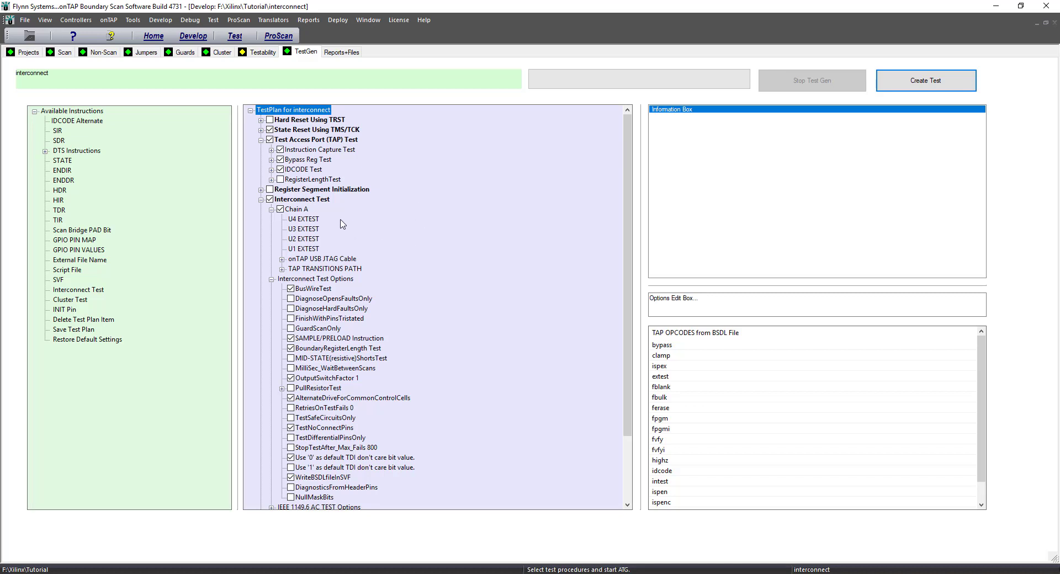
Try the bypass opcode for U3 in Chain A of the interconnect test, and set it back to extest
click(307, 230)
click(307, 239)
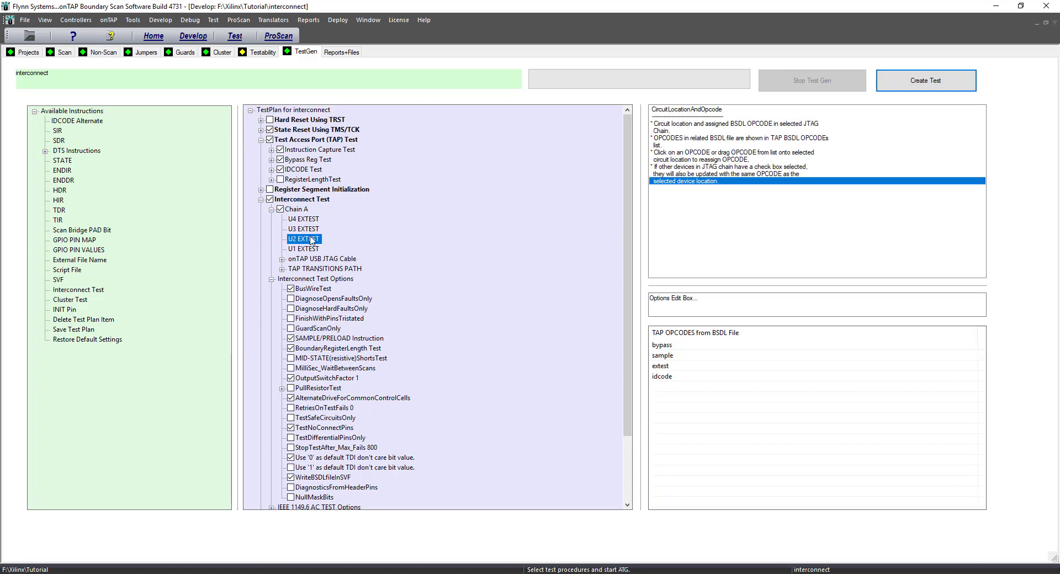
click(304, 230)
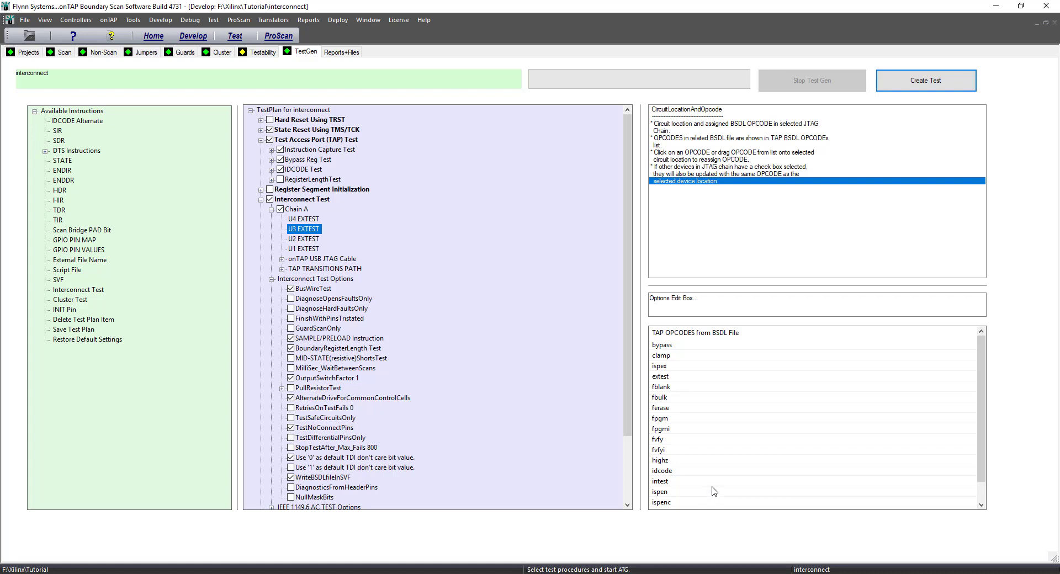
click(658, 345)
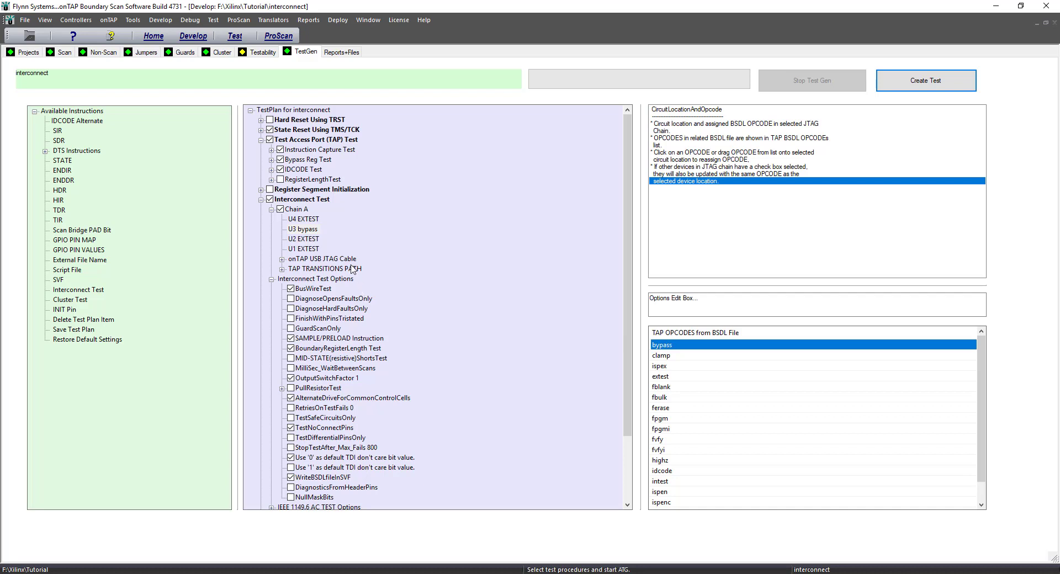
click(665, 378)
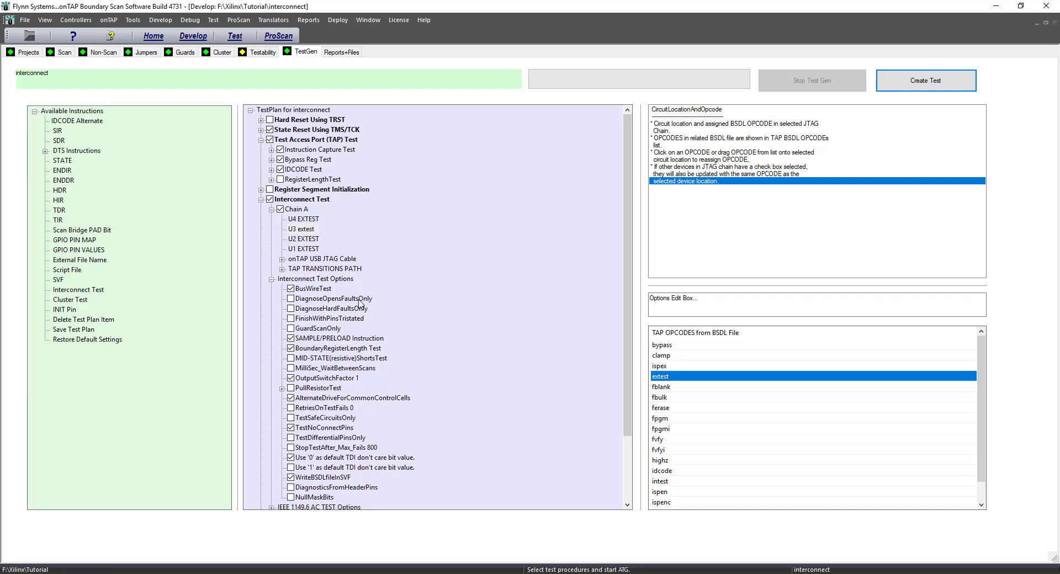
Review the remaining interconnect test options and expand the Cluster Test entry in the test plan
scroll(318, 380, down, 2)
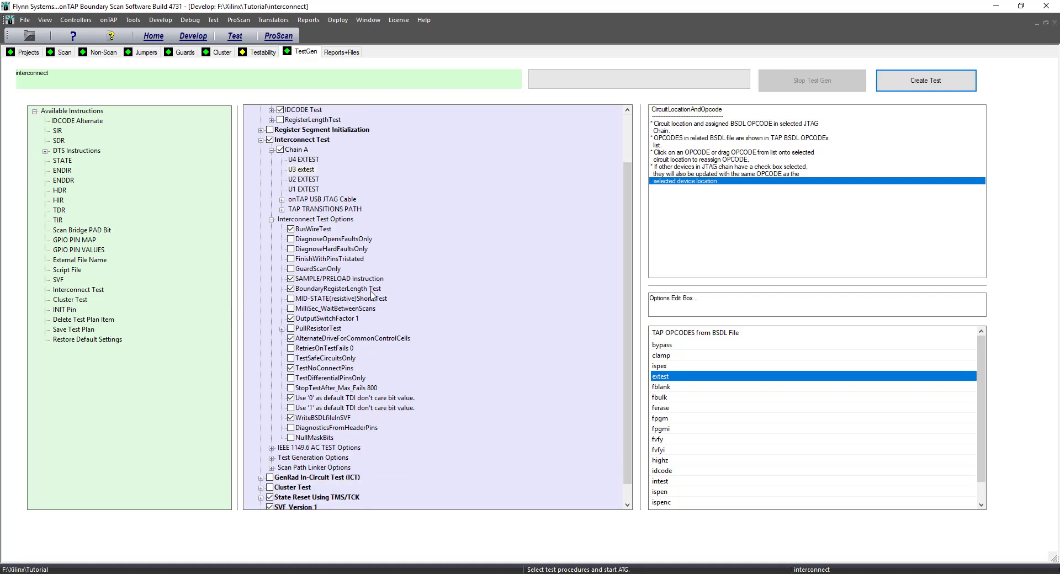
scroll(406, 306, down, 1)
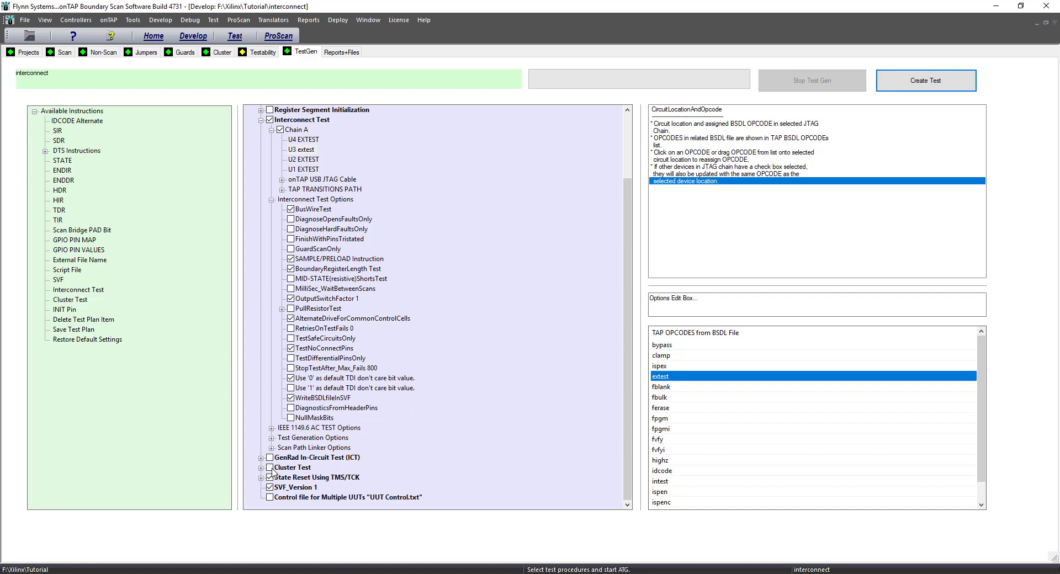
click(261, 467)
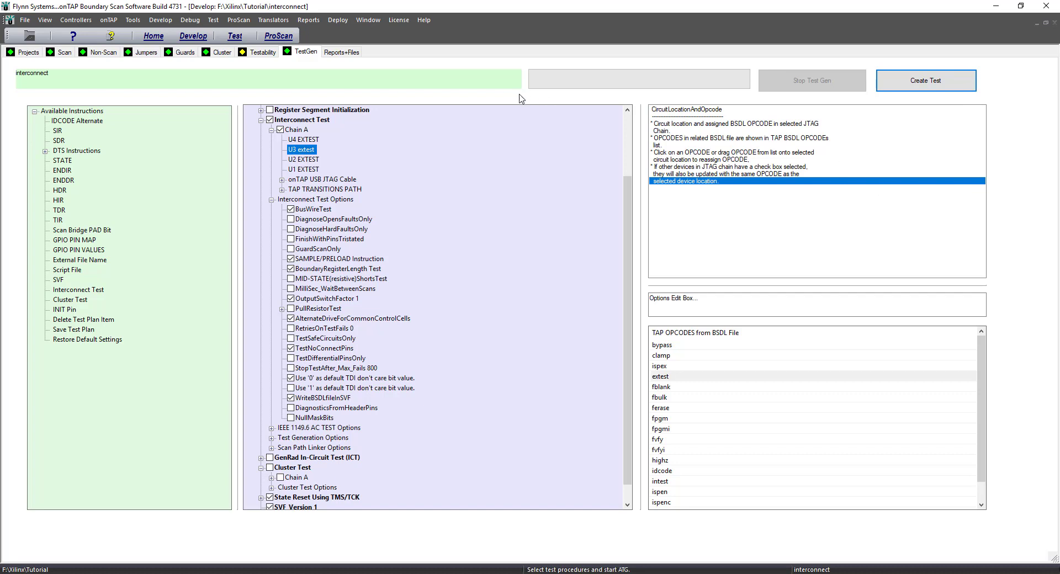
Open the test screen and run the interconnect.svf test with SWITCHES.SVF excluded
click(234, 36)
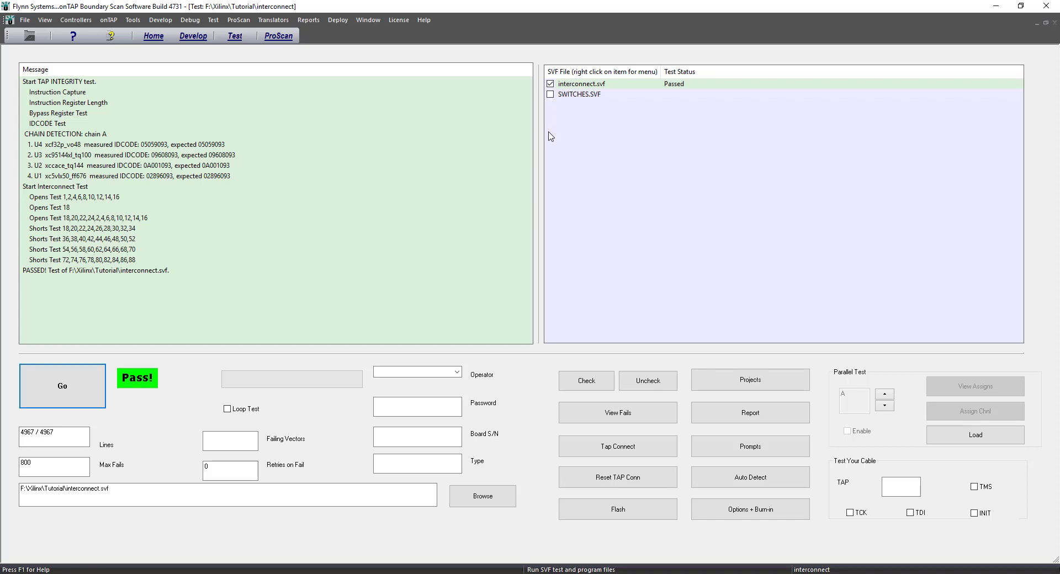
click(81, 397)
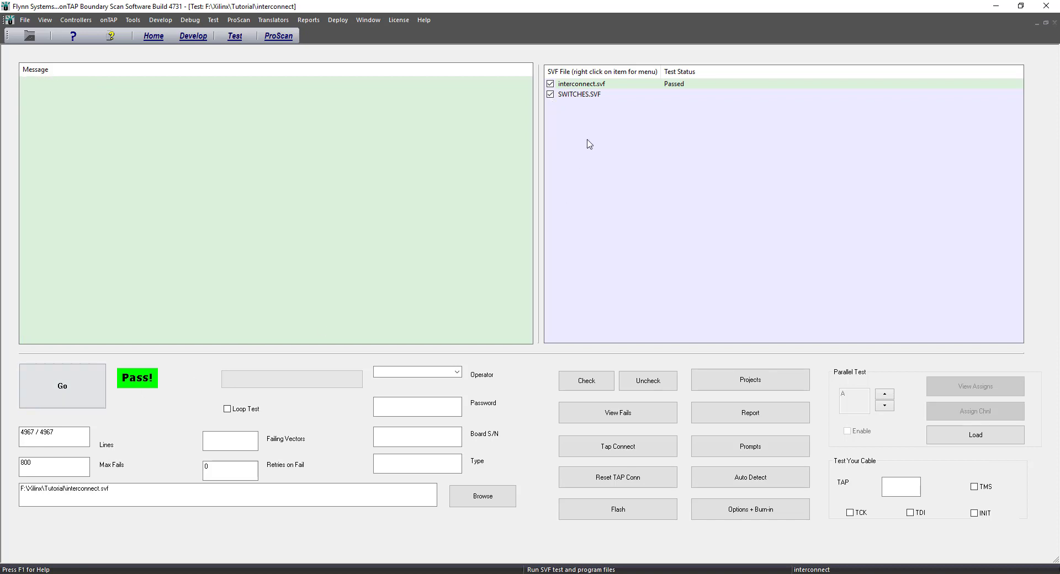
click(550, 94)
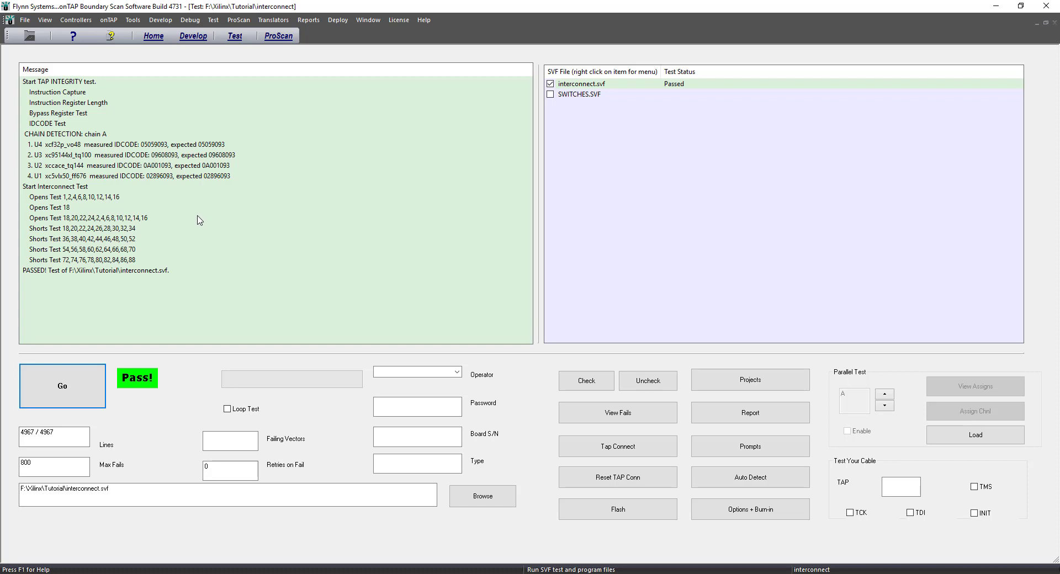
click(80, 385)
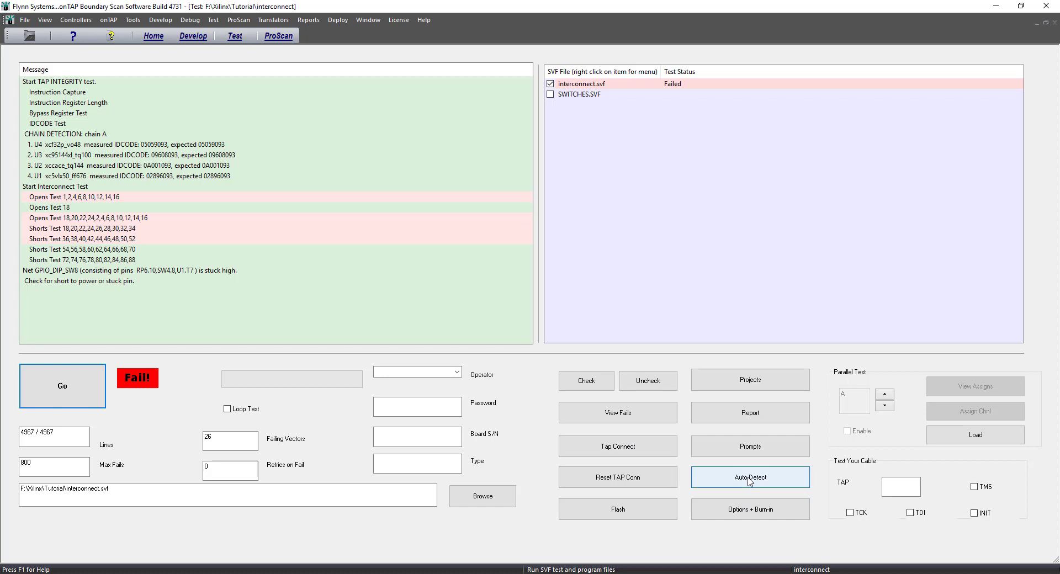
Review the TAP controller assignments, the test and burn-in options, and the run-time flash settings without changing them
click(666, 451)
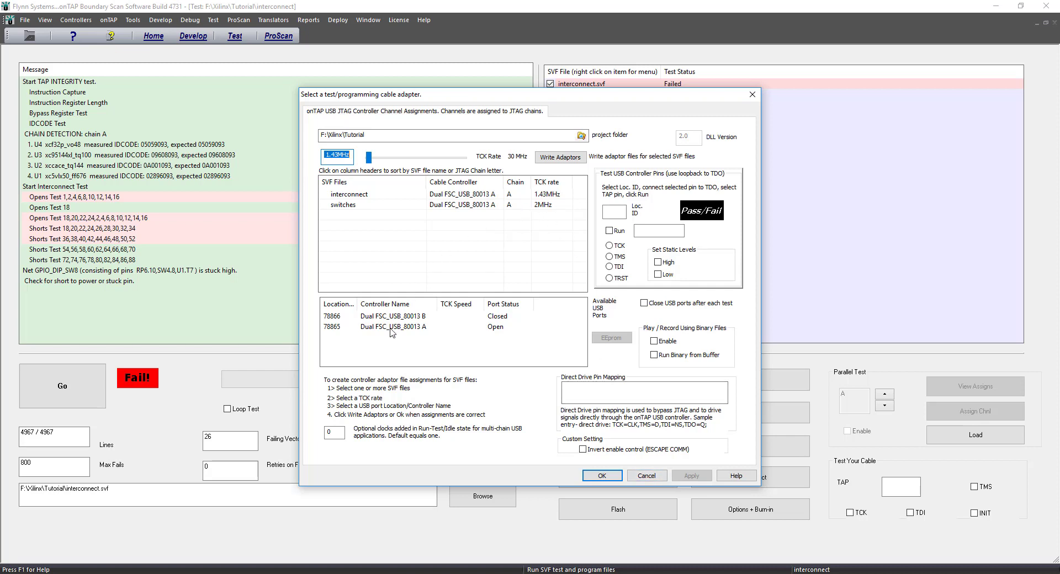
click(657, 478)
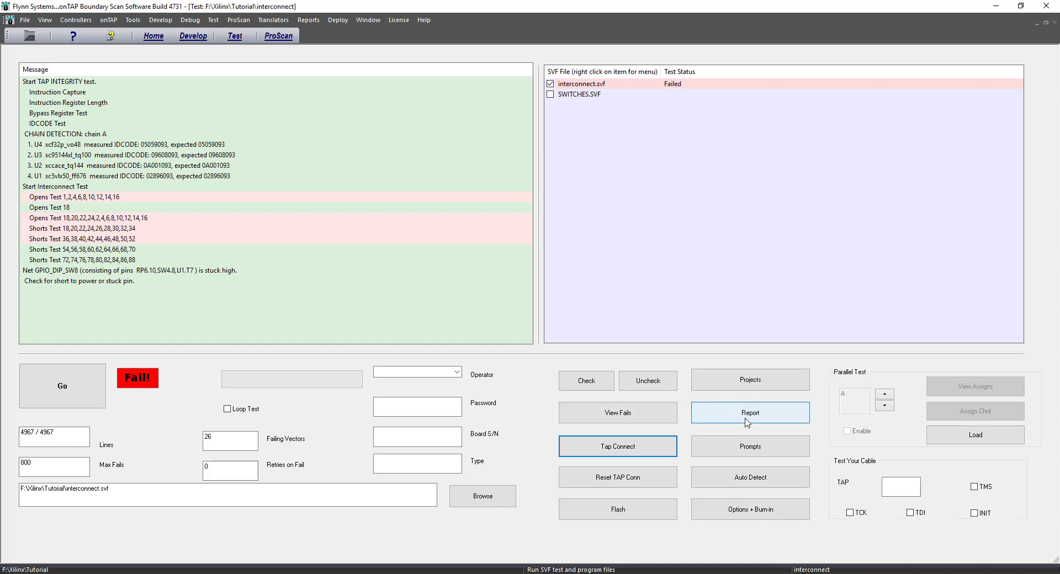
click(757, 511)
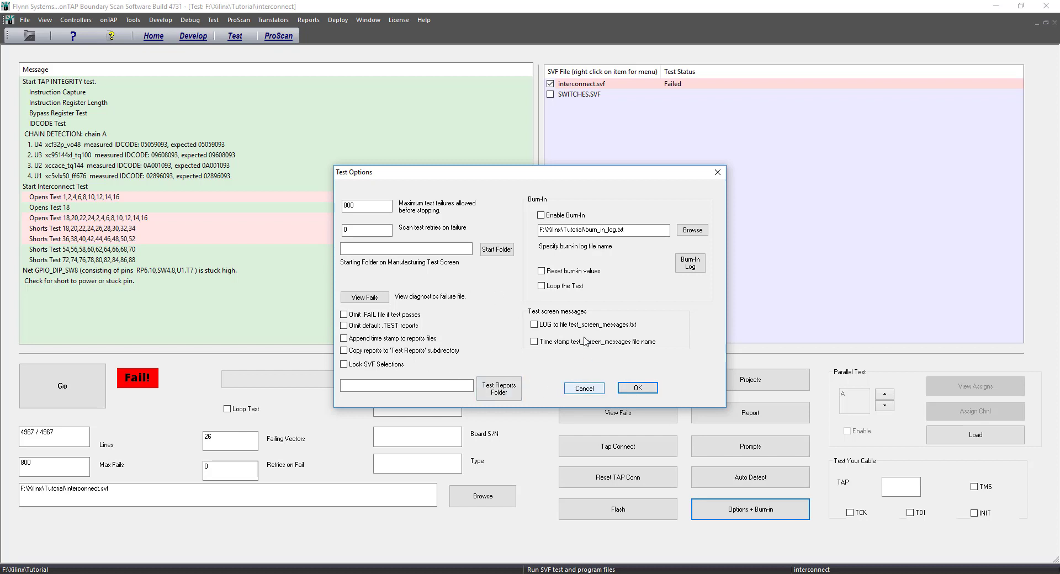
click(583, 389)
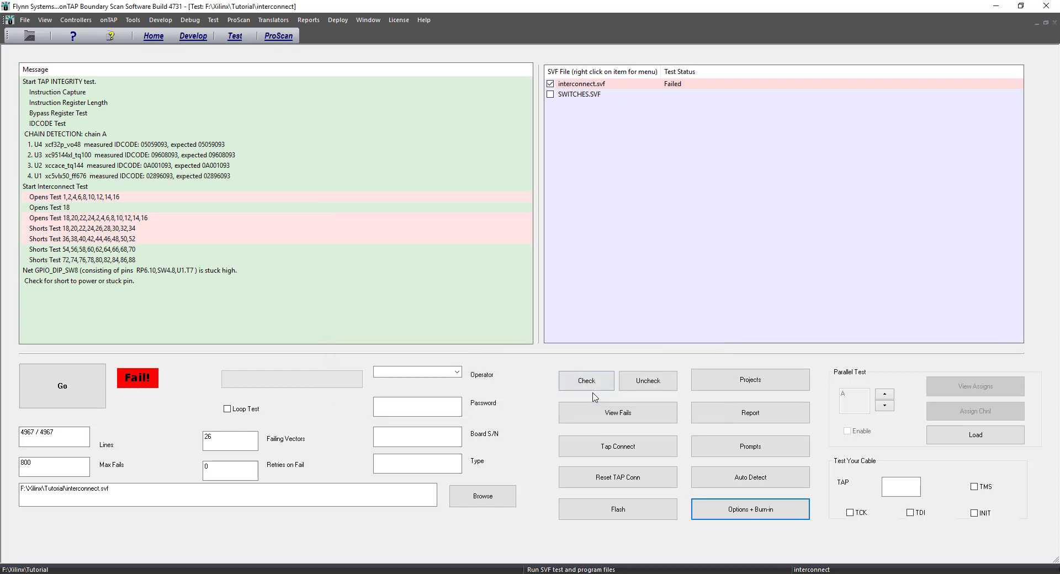
click(626, 513)
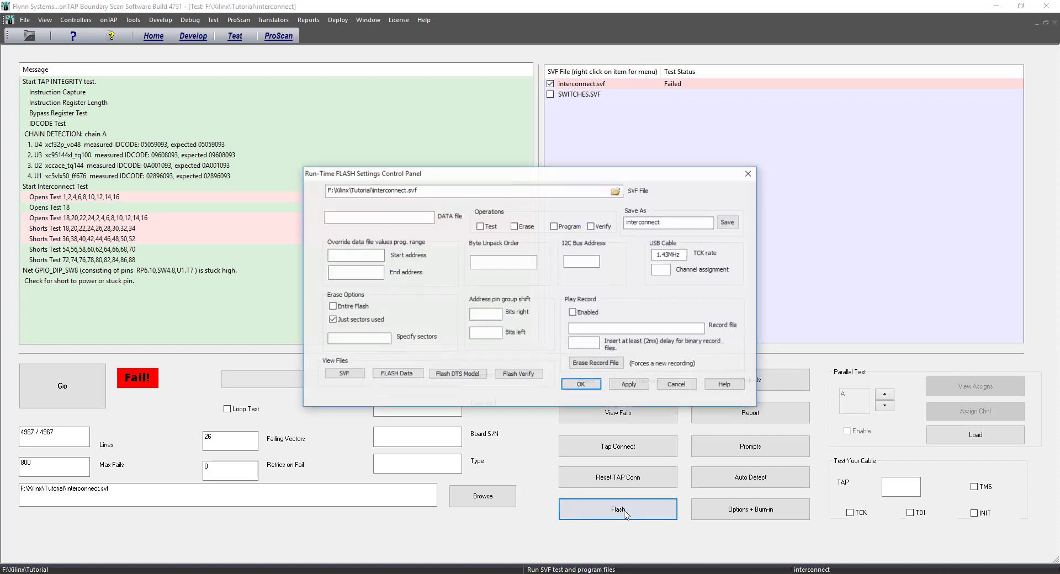
click(683, 386)
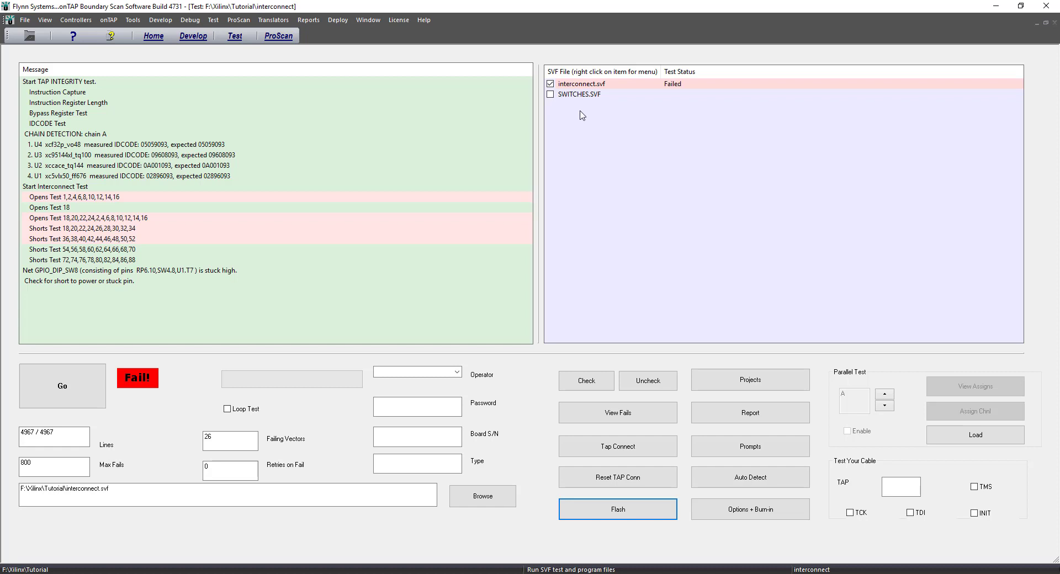
Rerun the interconnect.svf test and open ProScan, selecting Run among its interconnect commands
click(76, 393)
click(279, 36)
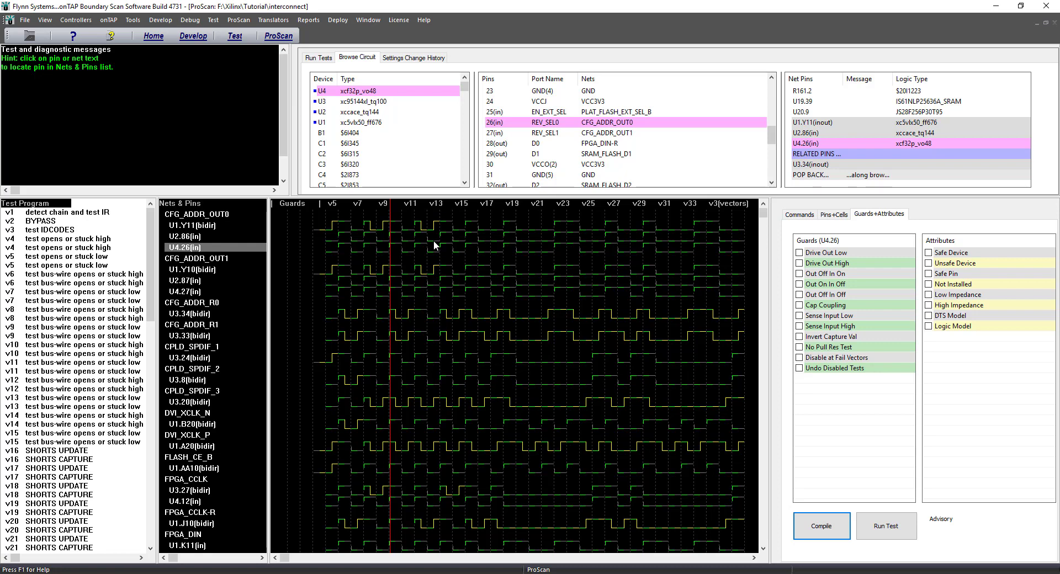
click(799, 214)
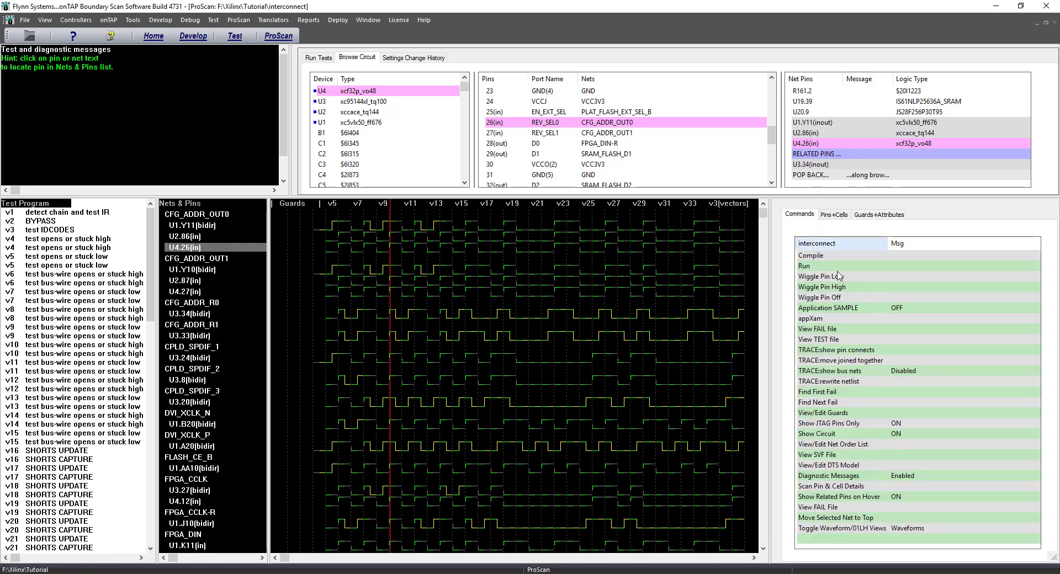
click(811, 267)
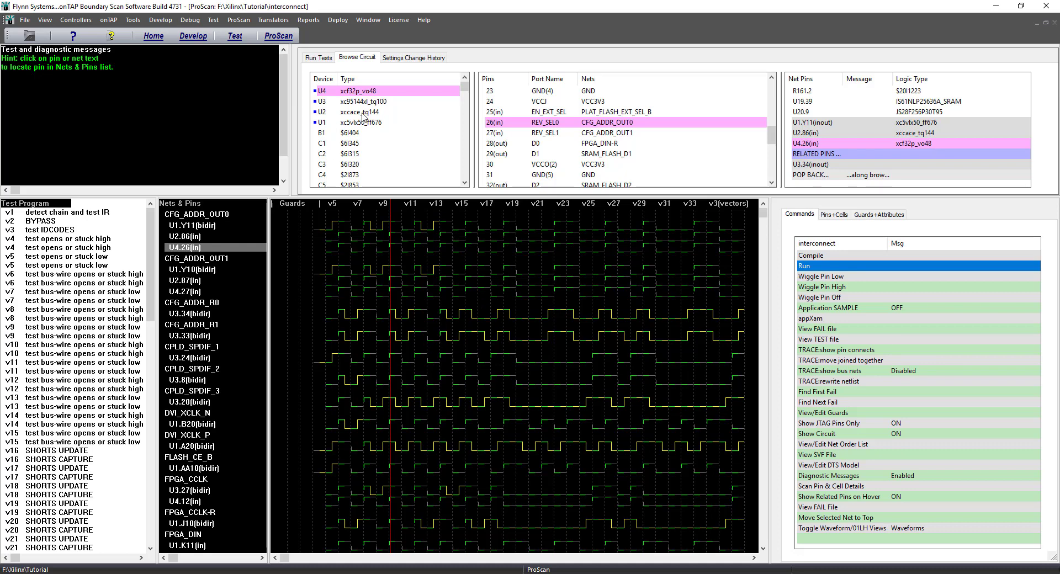
Locate pins U1.Y11 and U4.26 on net CFG_ADDR_OUT0 and show the guards and attributes for U4.26
click(795, 121)
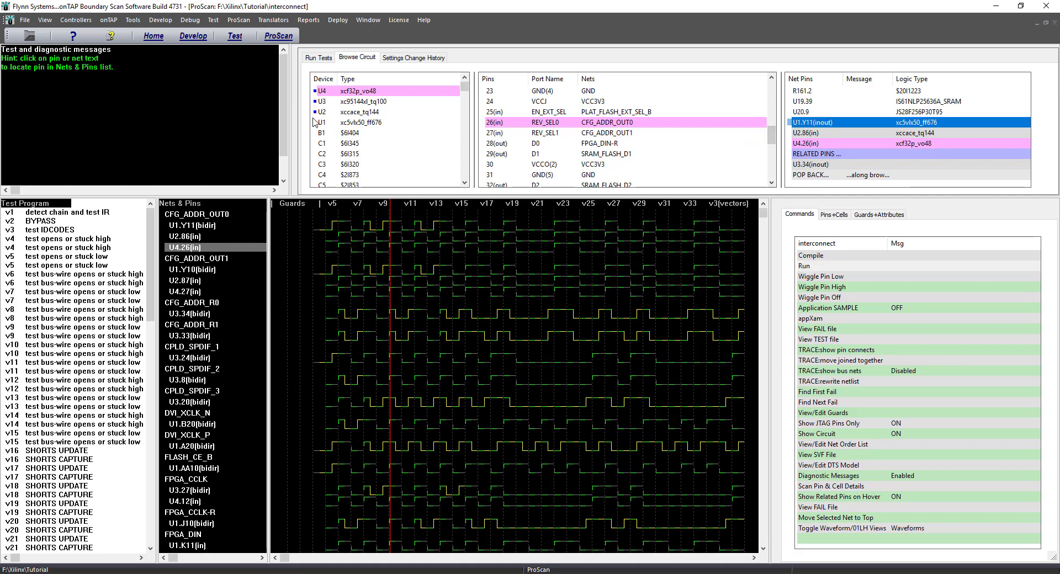
click(818, 145)
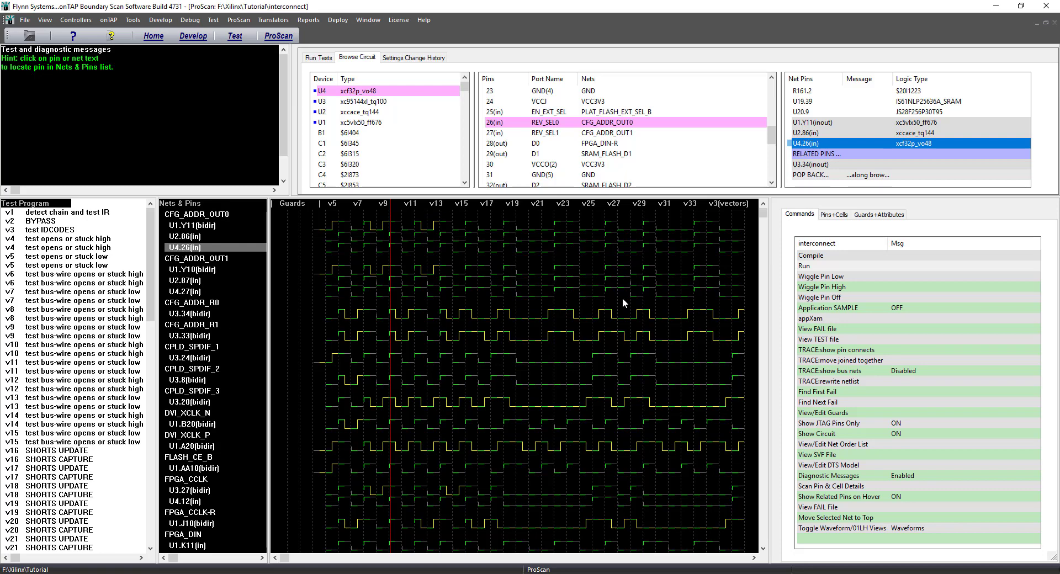
click(880, 216)
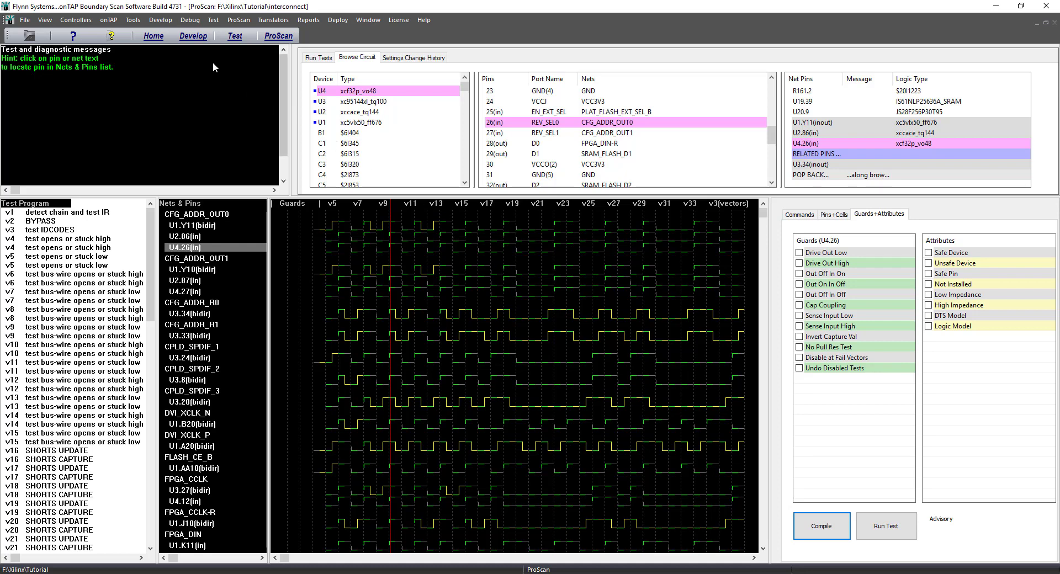
Review the project file commands and the JTAG controller channel assignments without changing them
click(25, 20)
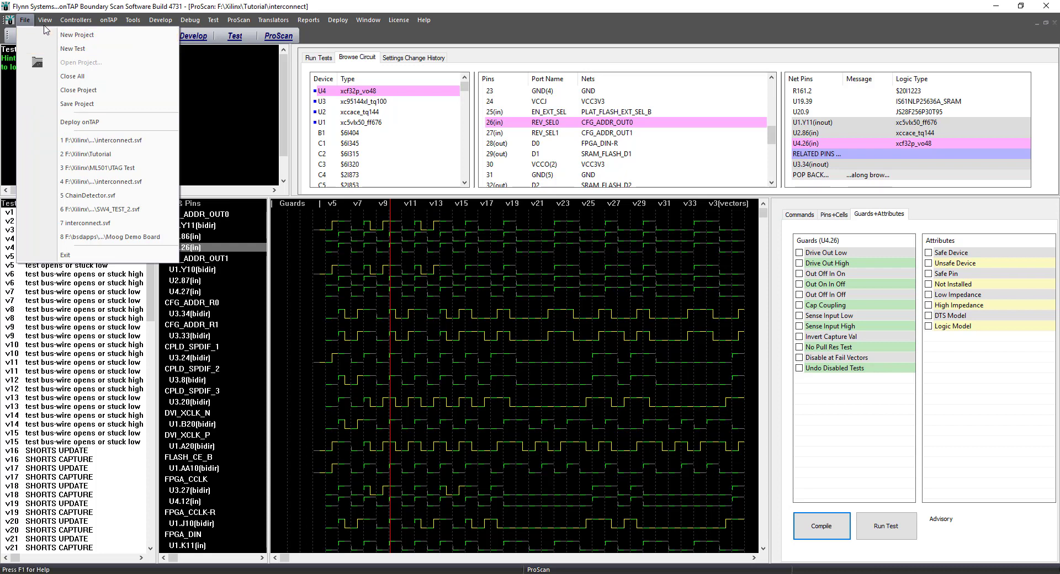
click(76, 22)
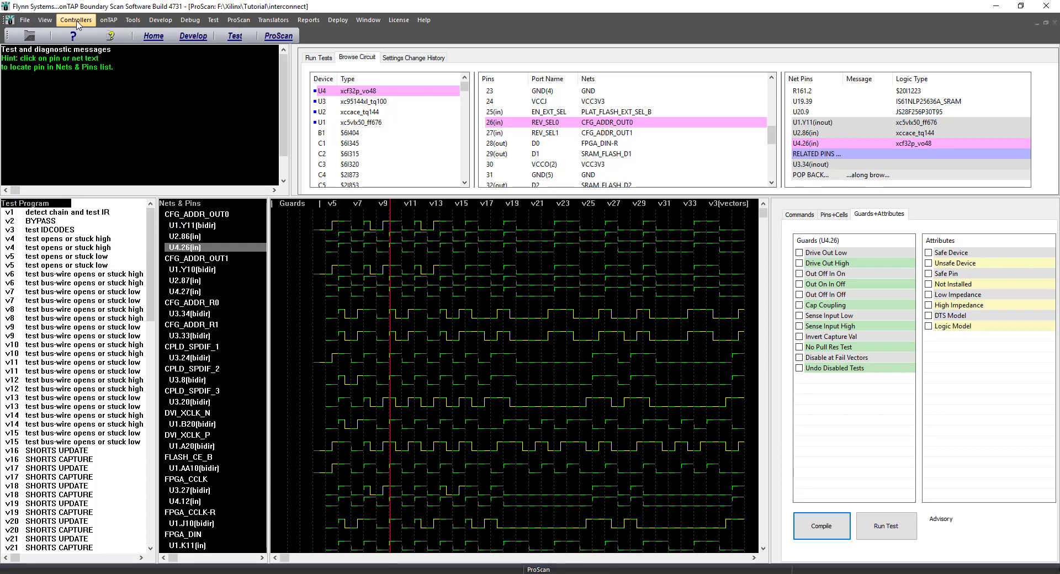
click(75, 22)
click(103, 36)
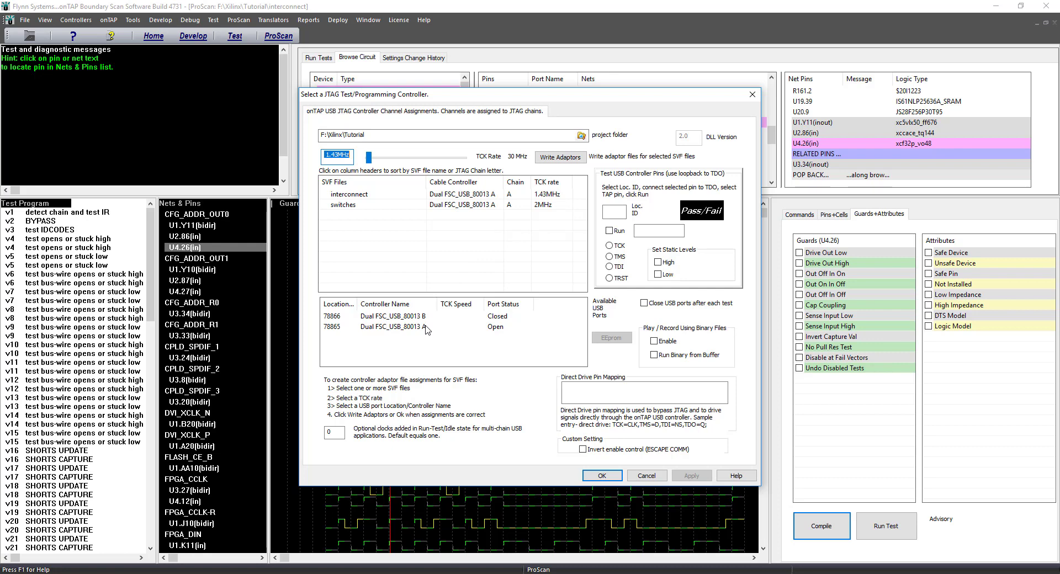
click(652, 478)
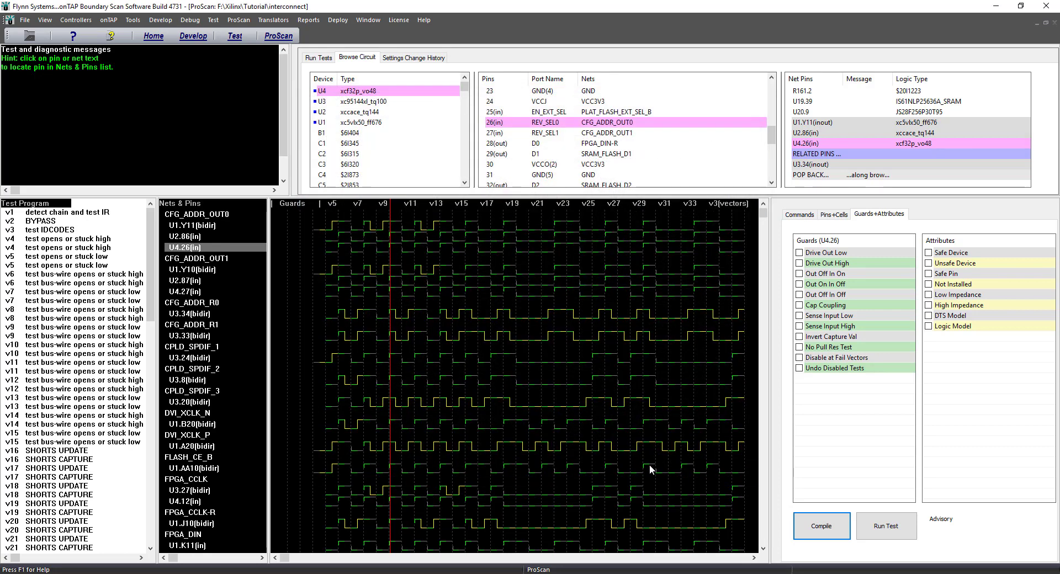
Examine the available viewer, tool and debug commands and the flash data conversion options
click(111, 20)
mouse_move(148, 37)
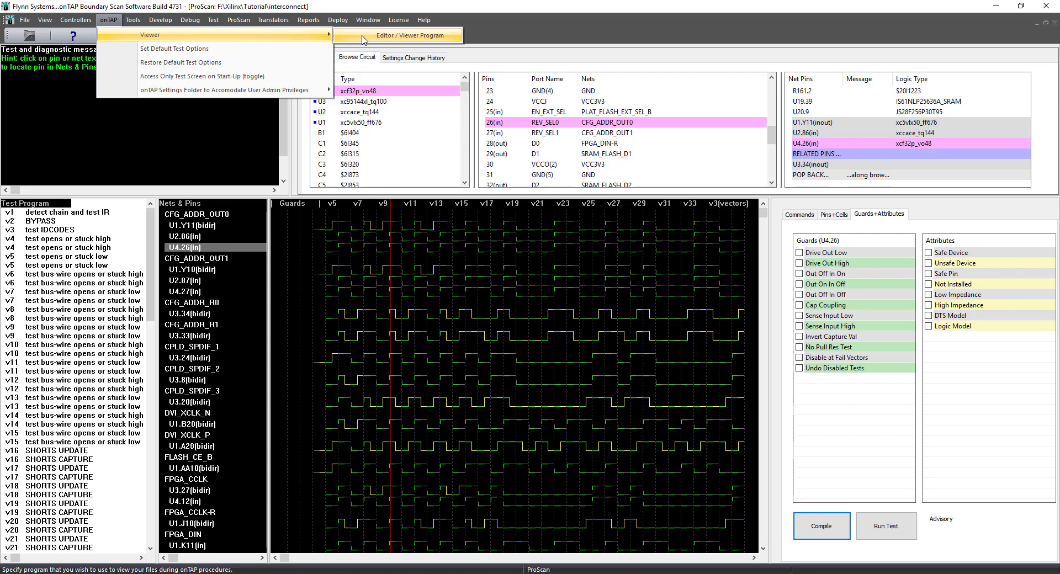
click(134, 21)
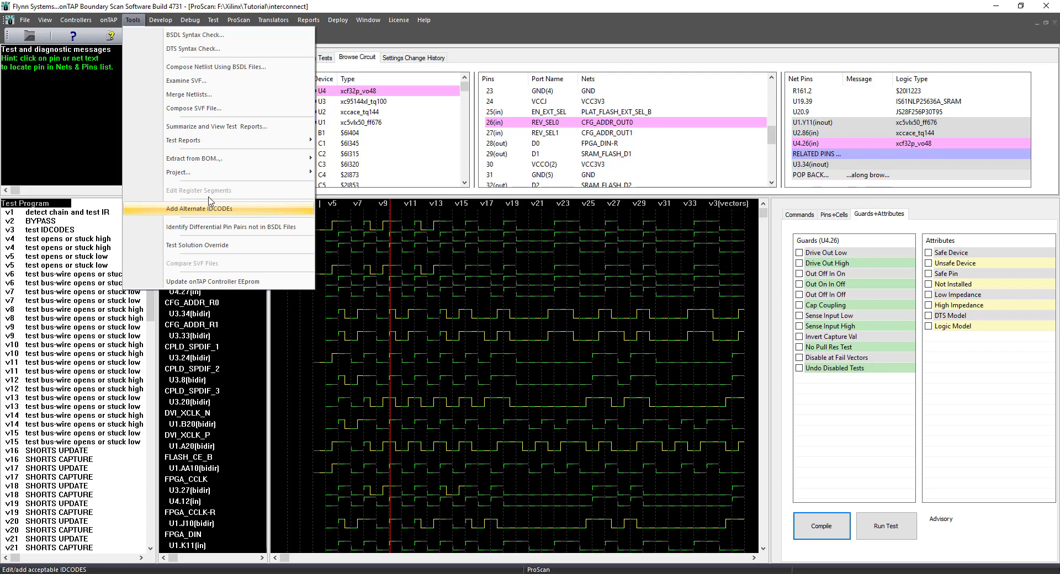
mouse_move(191, 21)
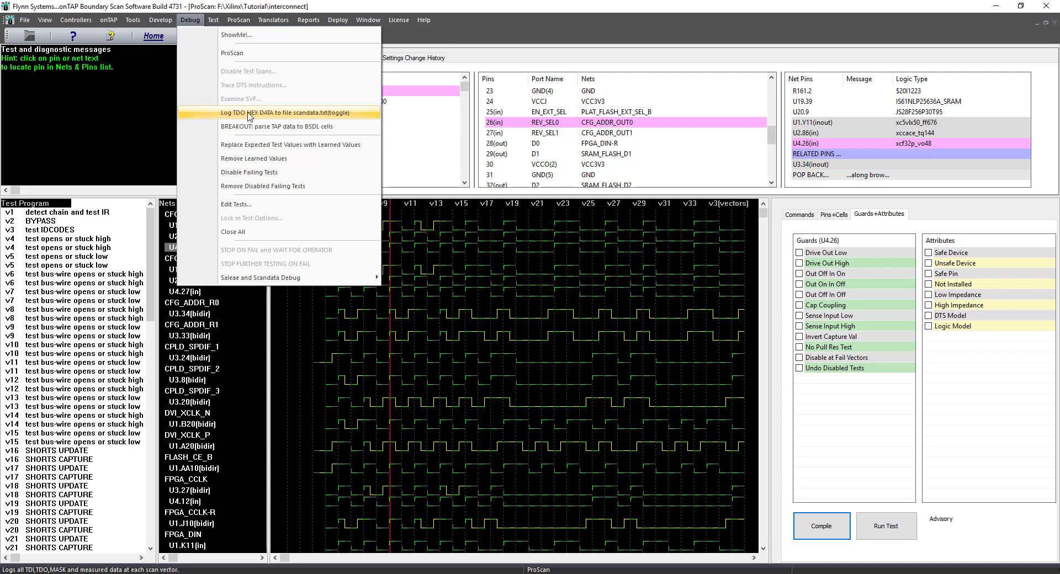
mouse_move(273, 20)
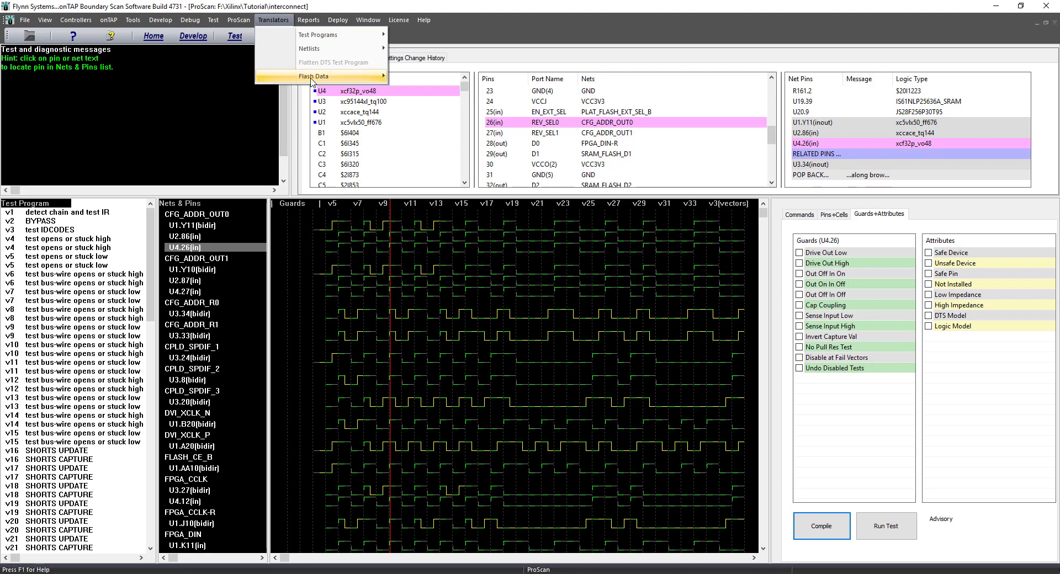
mouse_move(312, 78)
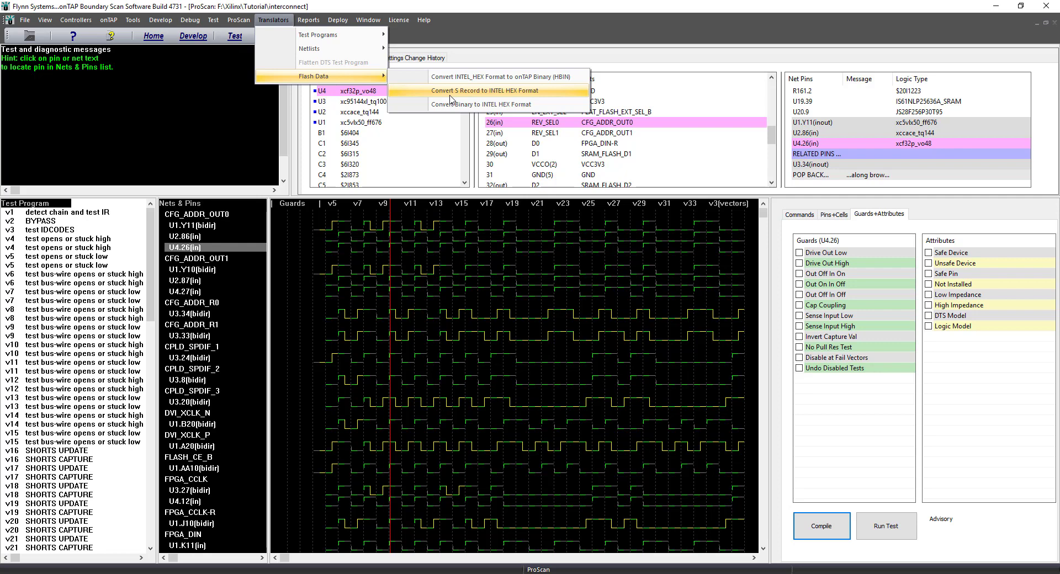
click(442, 32)
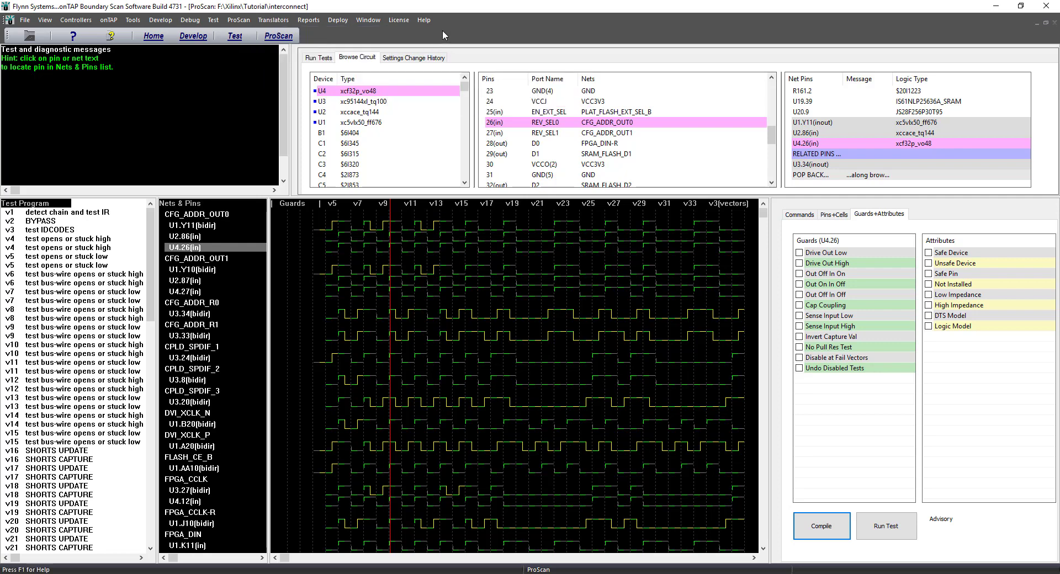
Review the translator, test report, deployment and license commands, and open the onTAP help topics
click(276, 20)
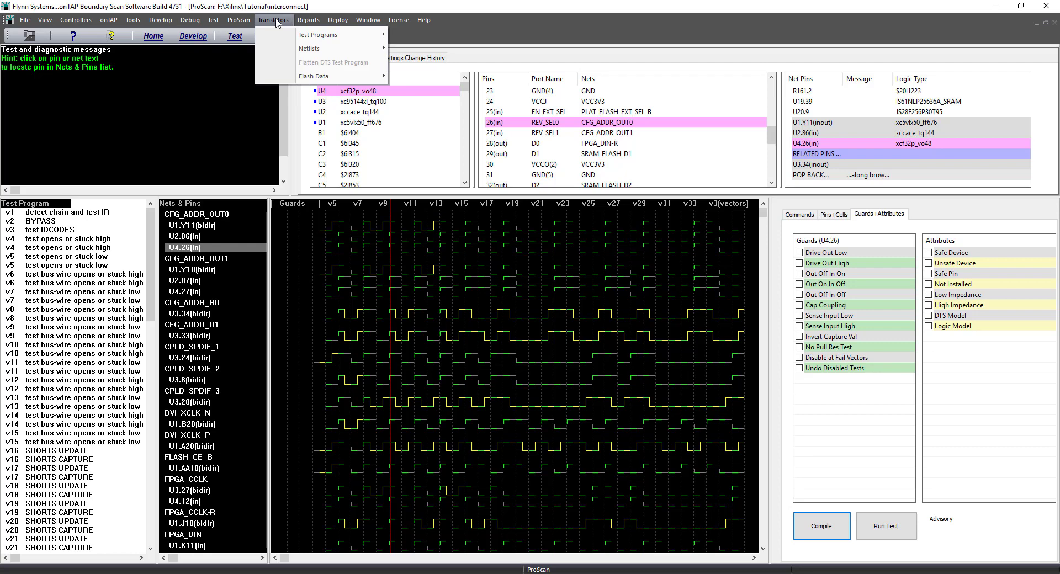
mouse_move(303, 20)
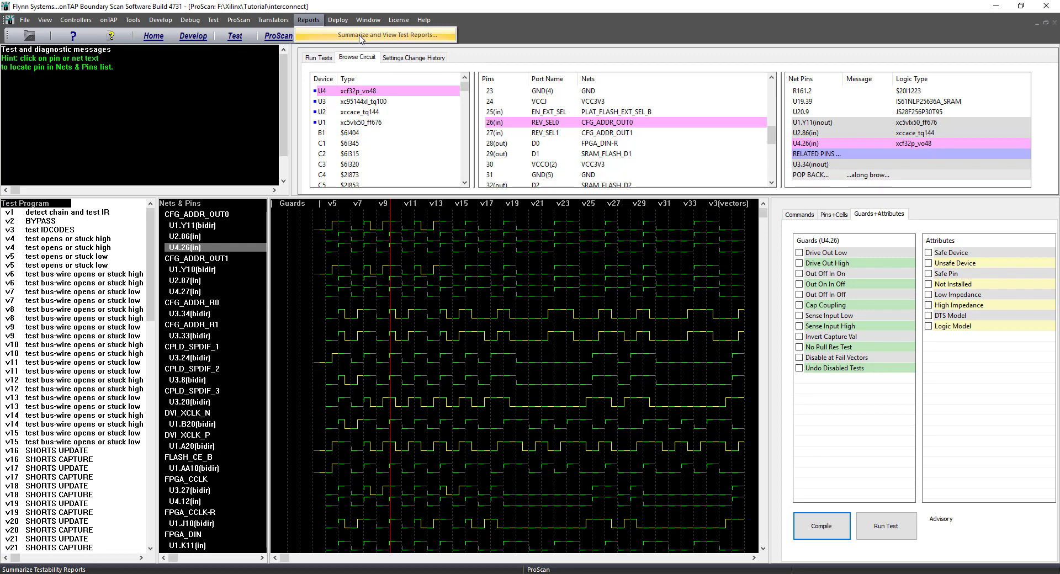
mouse_move(340, 24)
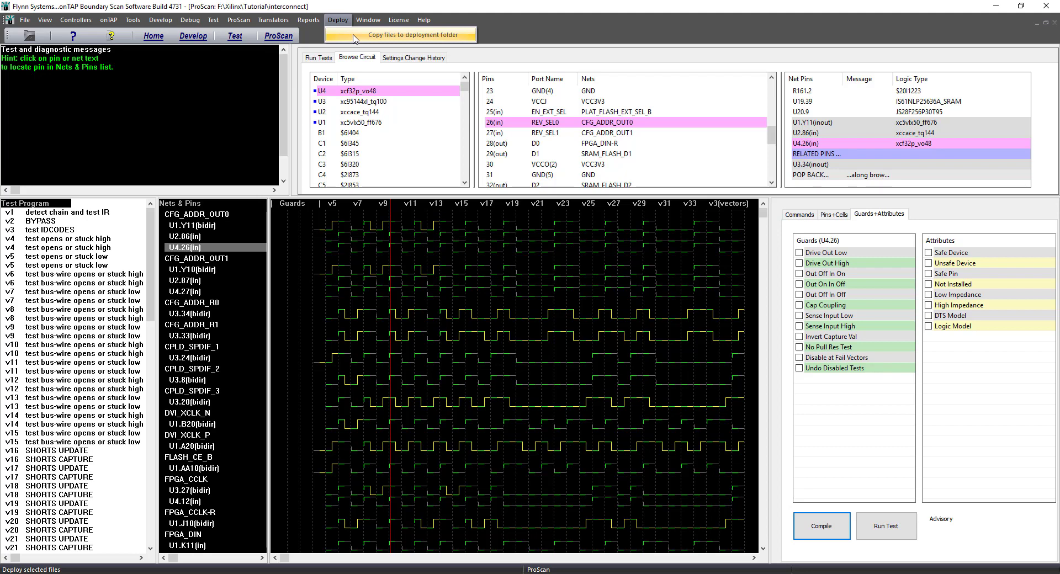
mouse_move(403, 22)
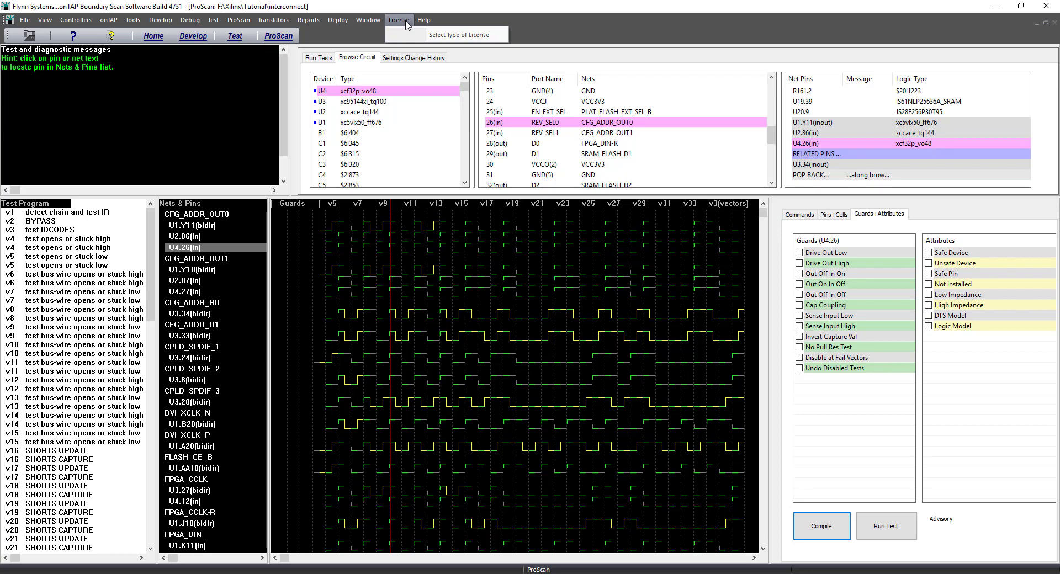
mouse_move(423, 24)
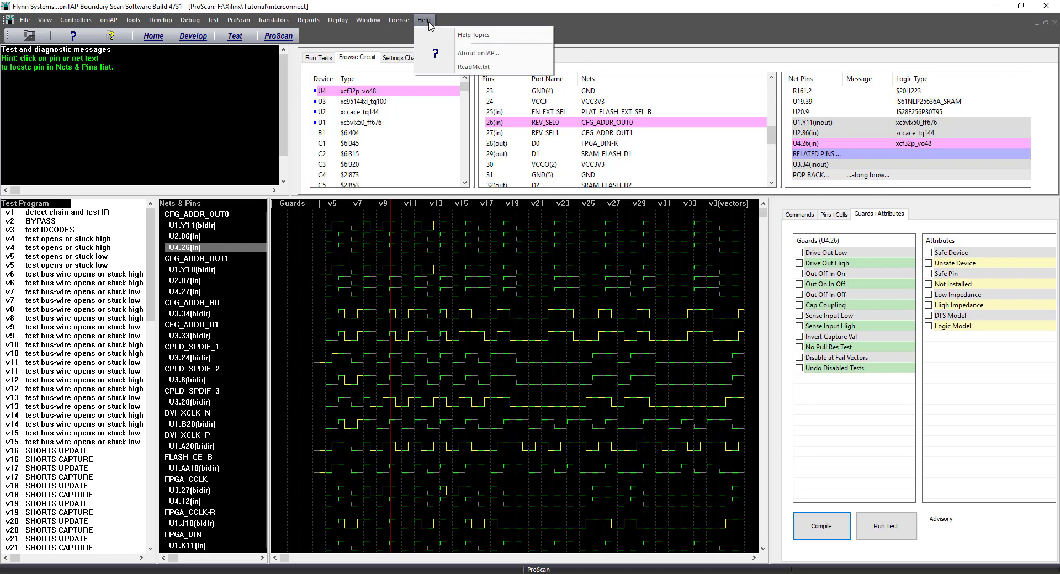
click(467, 35)
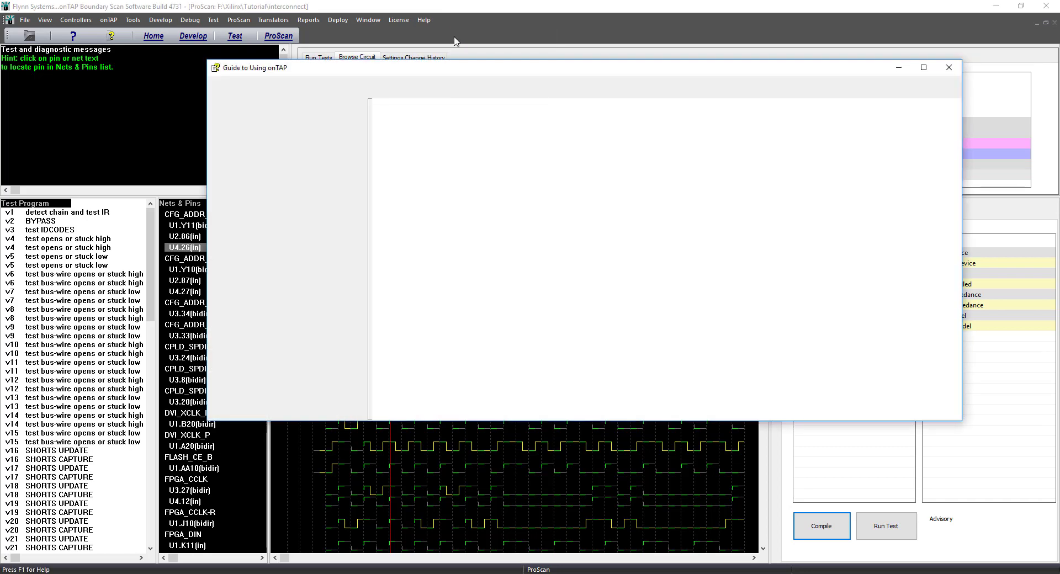